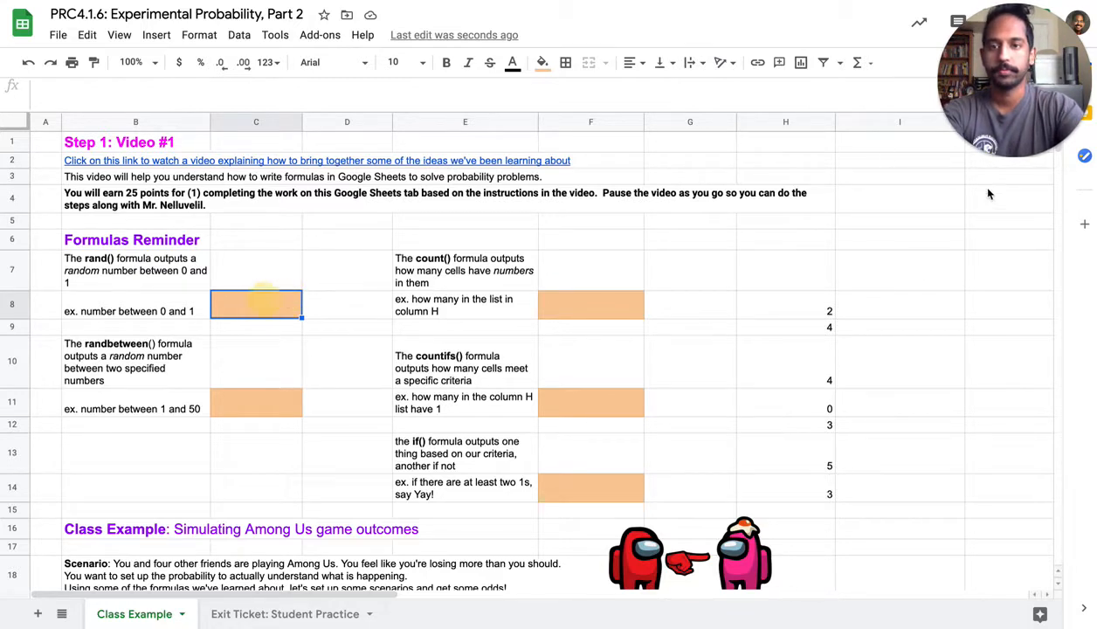
Enter the formula =rand() in cell C8 for the number between 0 and 1 example
type("=ra")
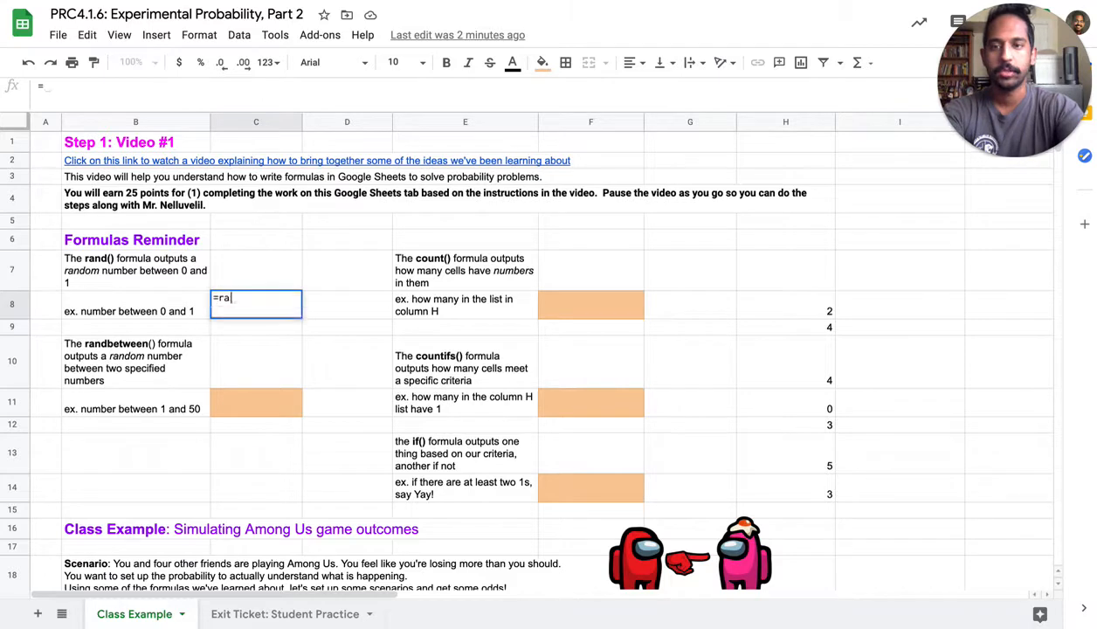
type("nd()")
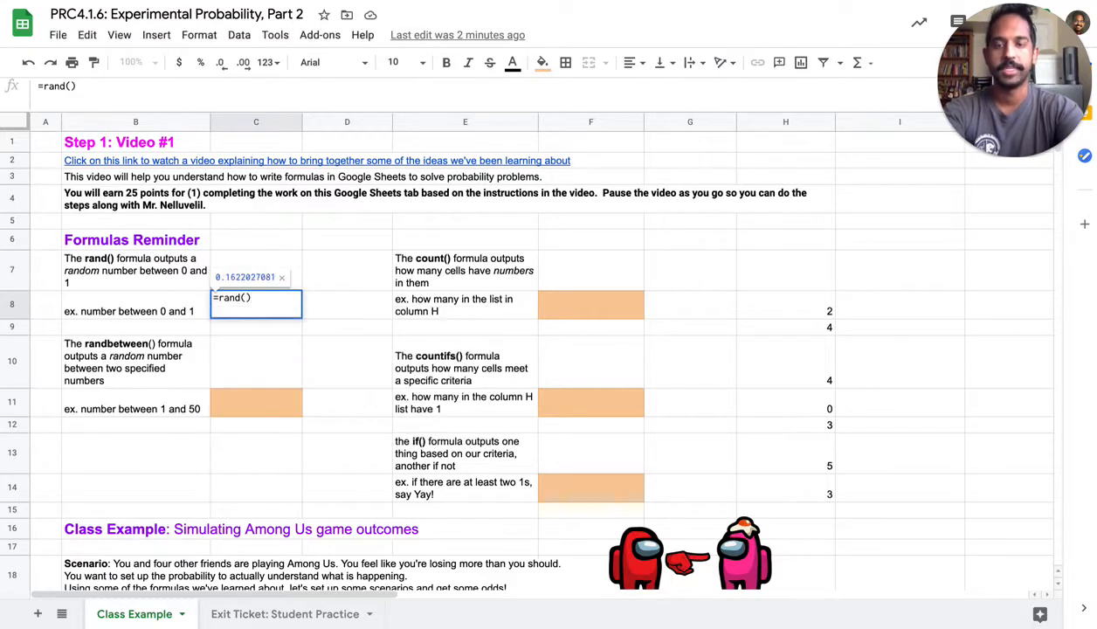
key("Return")
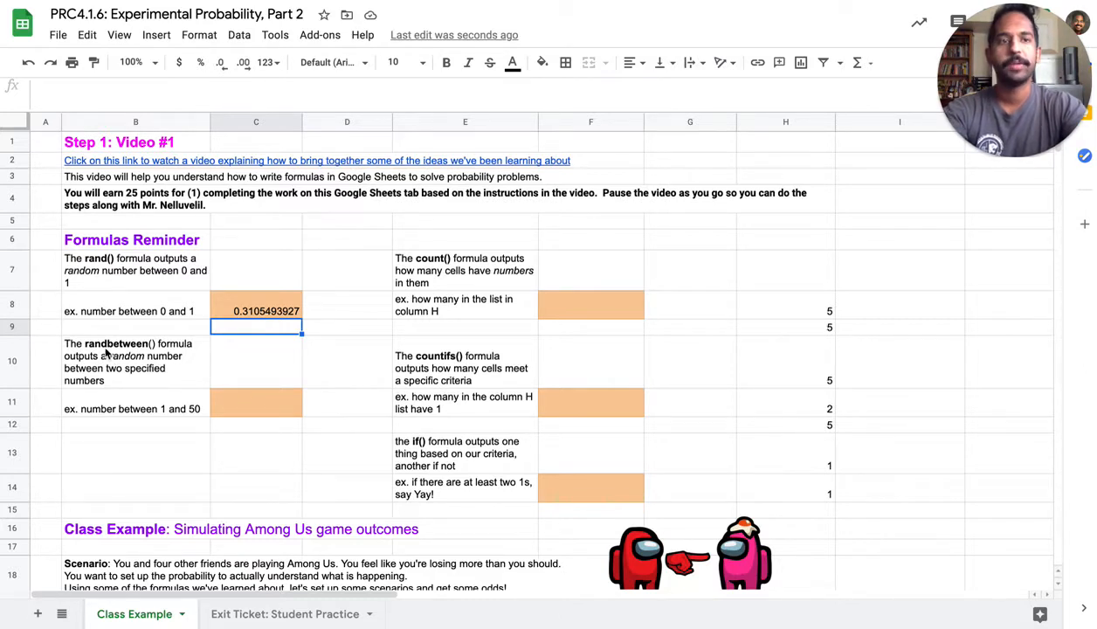
Enter =randbetween(1,50) in cell C11 for the example of a random number between 1 and 50
left_click(268, 403)
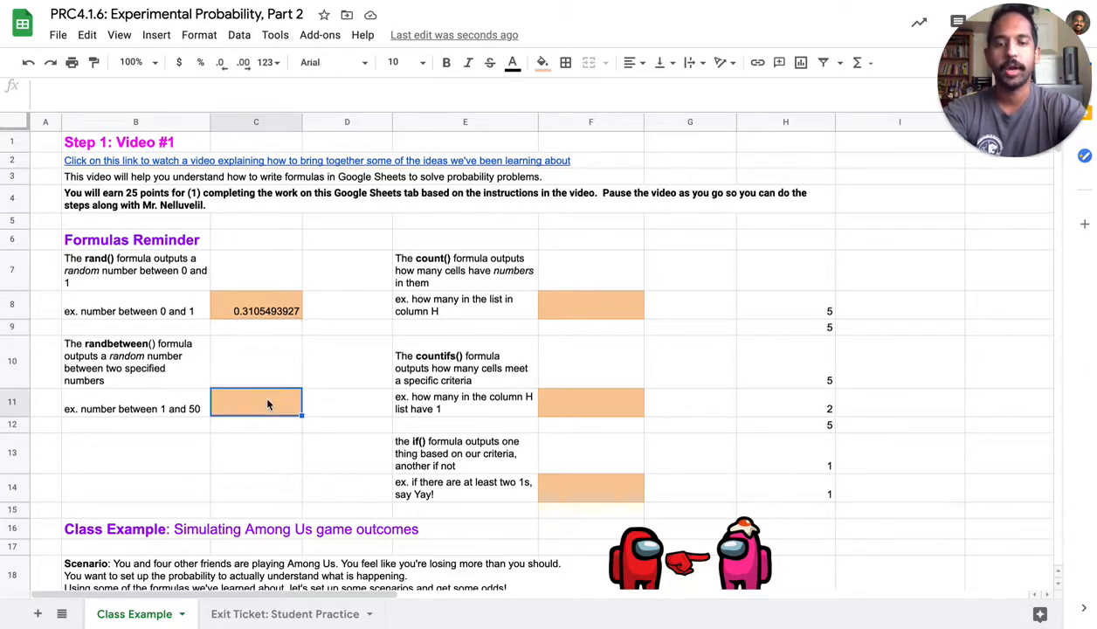
type("=randb")
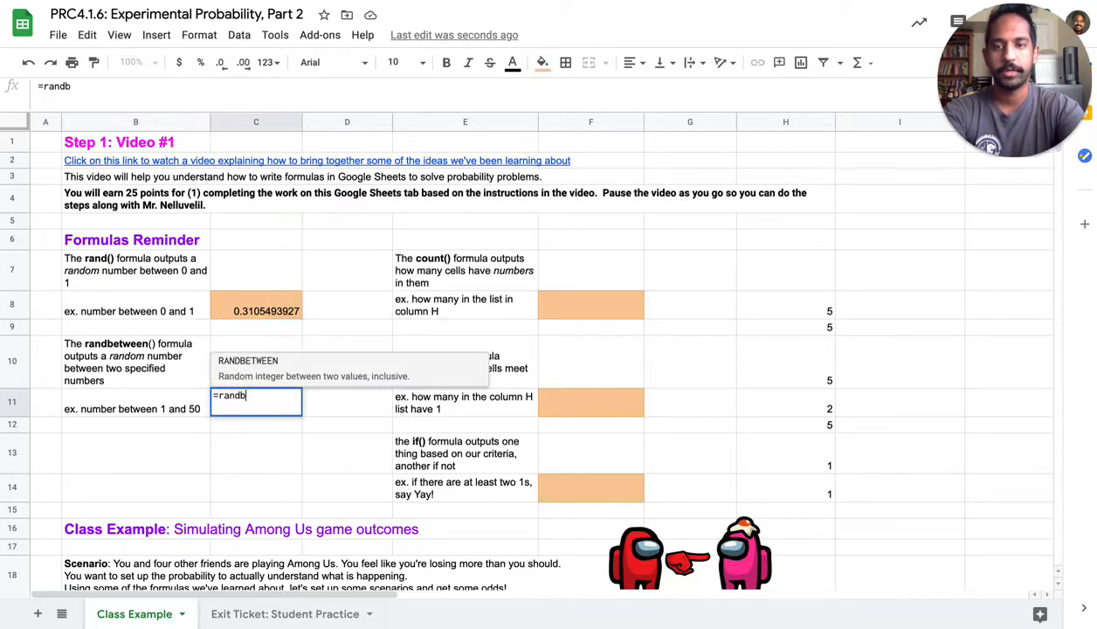
type("etween(")
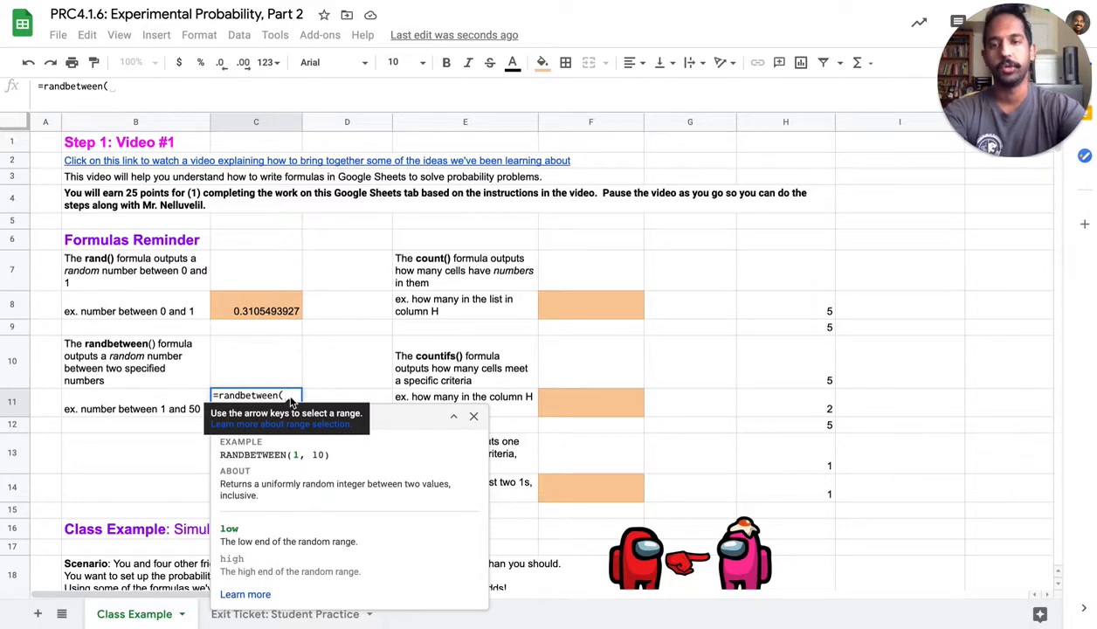
type("1,50")
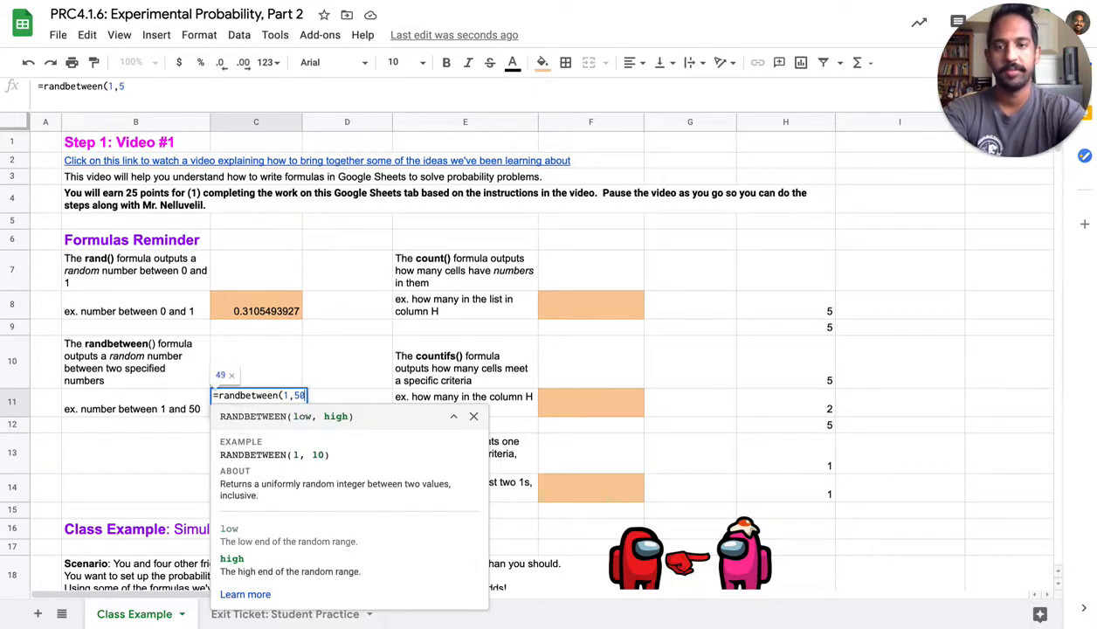
type(")")
key("Return")
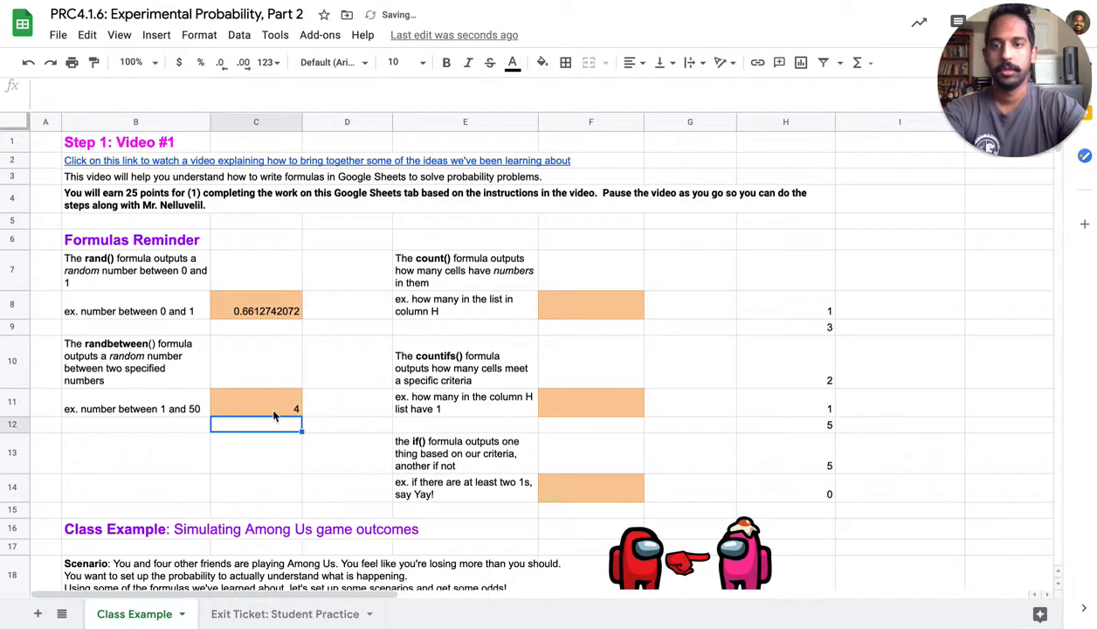
Examine the formulas behind the list of numbers in column H, from H8 to H14
left_click(816, 312)
key("Down")
key("Down")
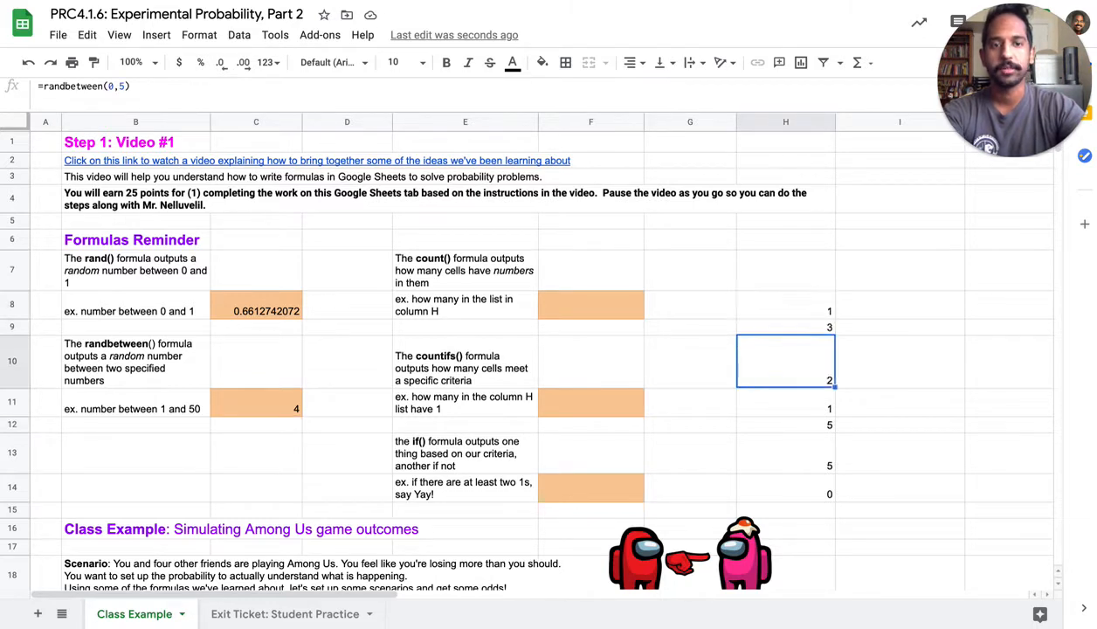
key("Down")
key("Down")
key("Down")
key("Down")
key("Up")
key("Up")
key("Up")
key("Up")
key("Up")
key("Up")
key("Down")
key("Down")
key("Down")
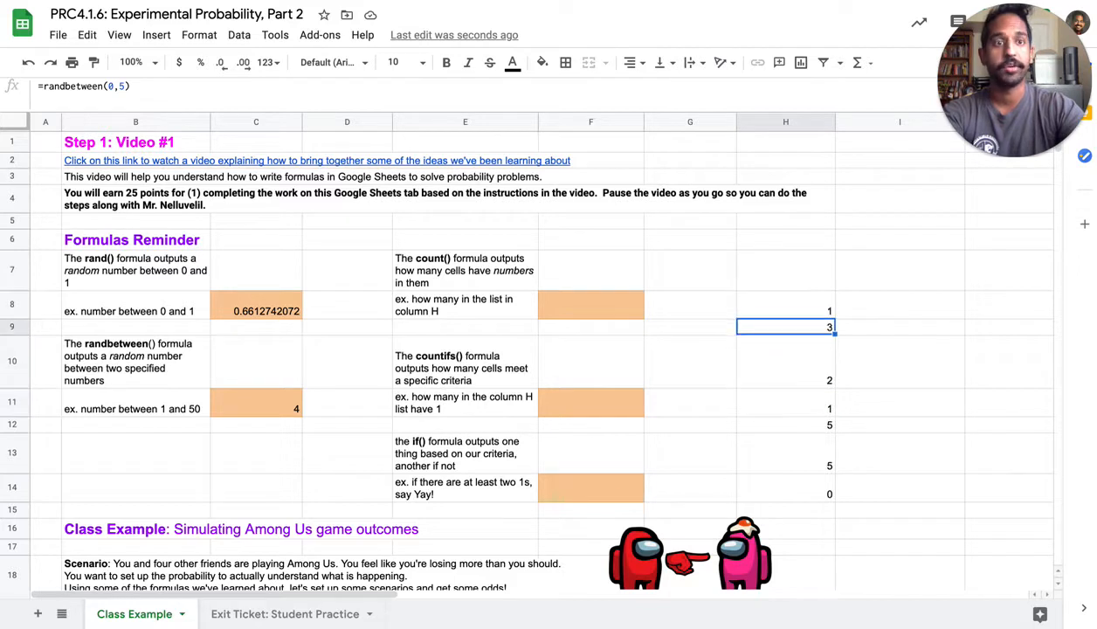
key("Down")
key("Down")
key("Down")
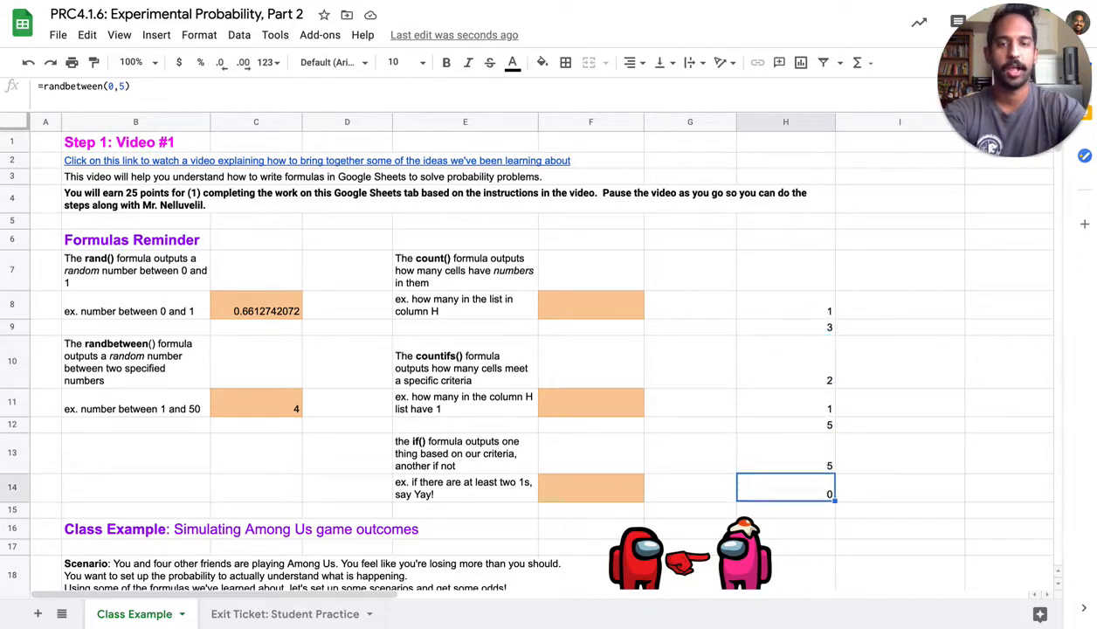
Enter =count(H8:H14) in cell F8 to count how many numbers are in the column H list
key("Left")
key("Left")
key("Up")
key("Up")
key("Up")
key("Up")
key("Up")
key("Up")
key("Up")
key("Down")
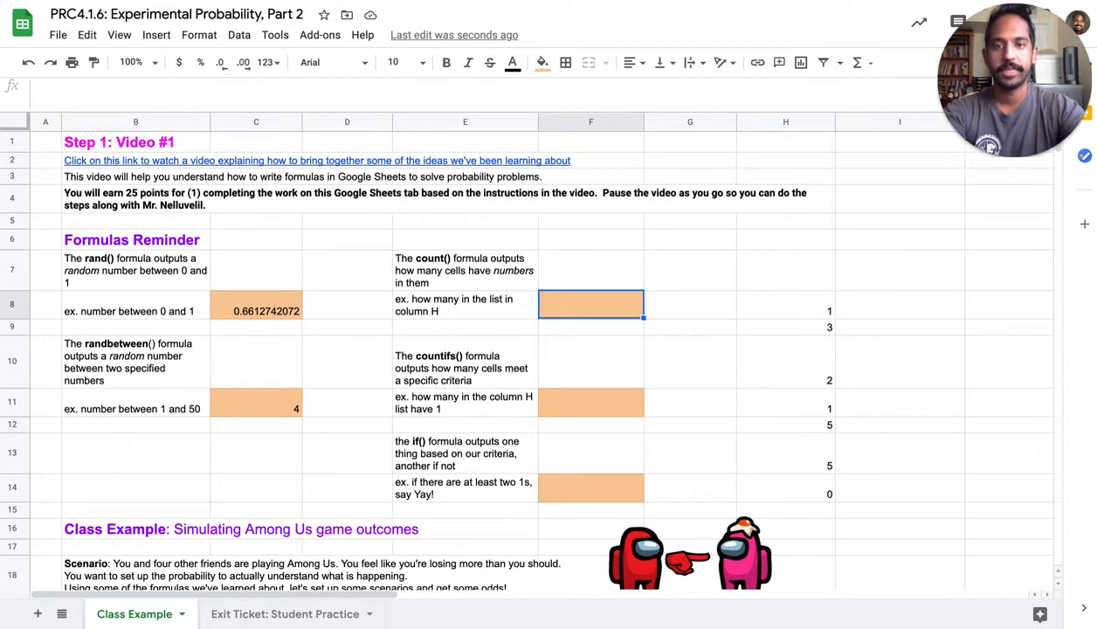
type("=count(")
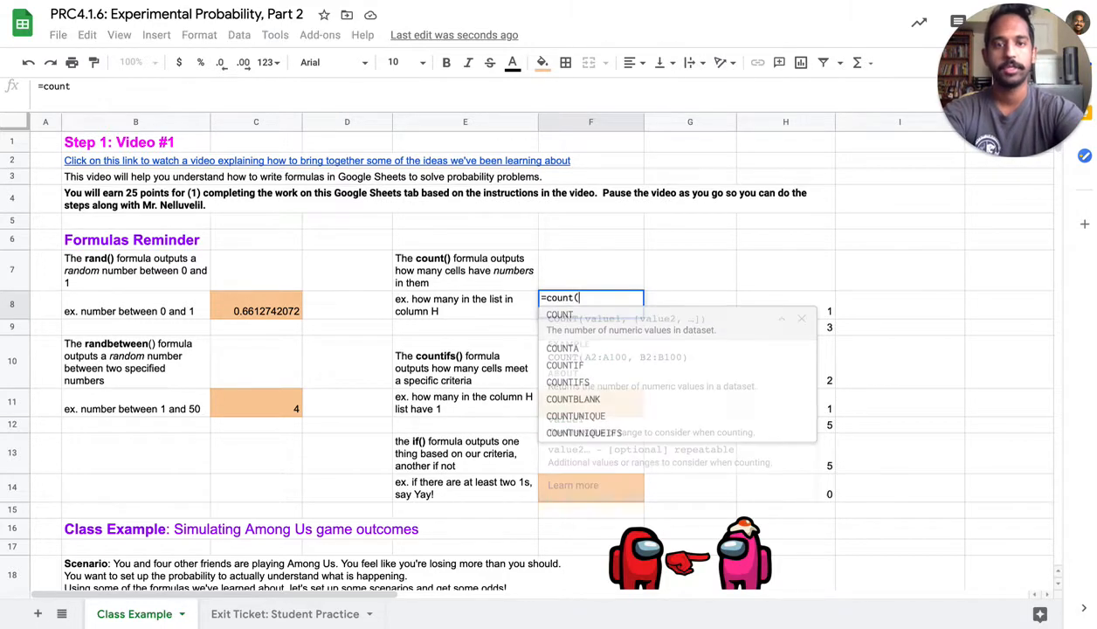
left_click(826, 312)
left_click_drag(829, 322, 819, 485)
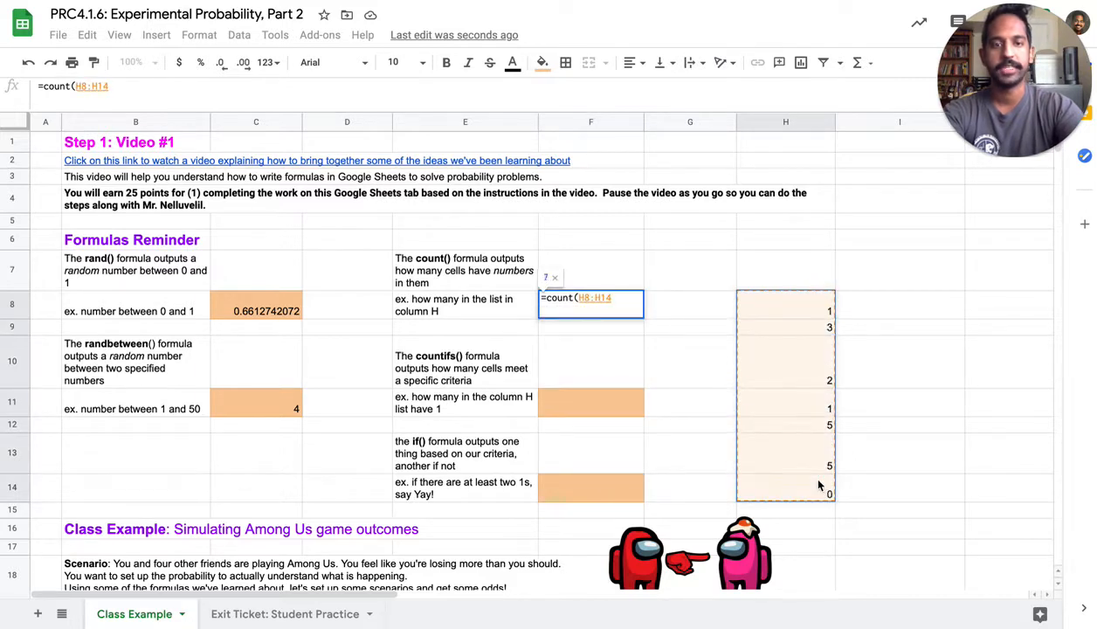
type(")")
key("Return")
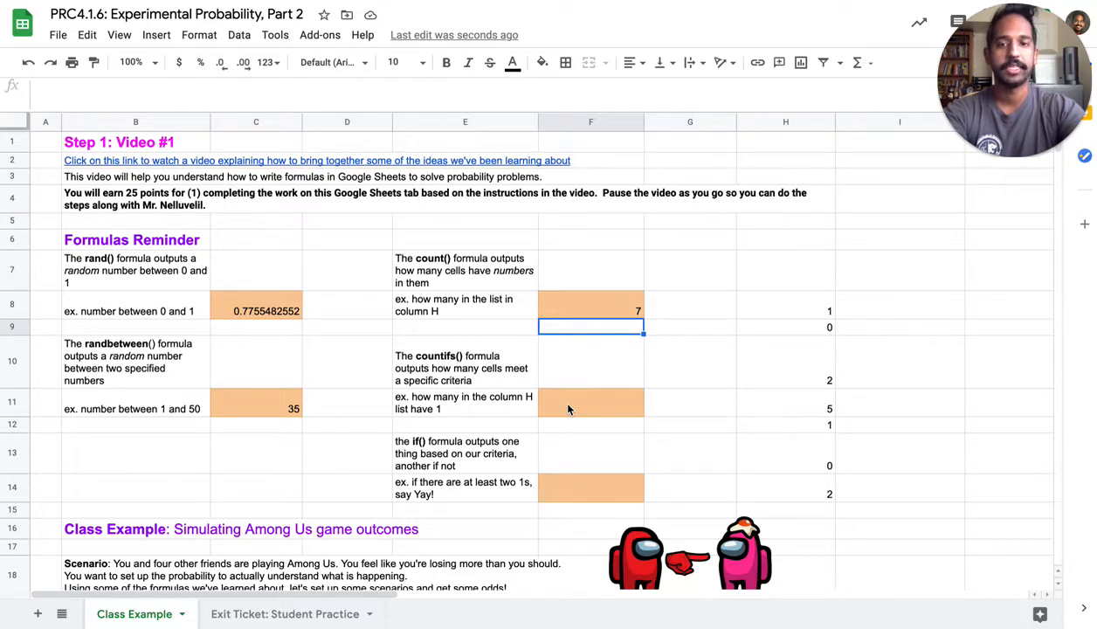
Enter =countifs(H8:H14,"=1") in cell F11 to count the 1s in the column H list
left_click(568, 408)
type("=countifs(")
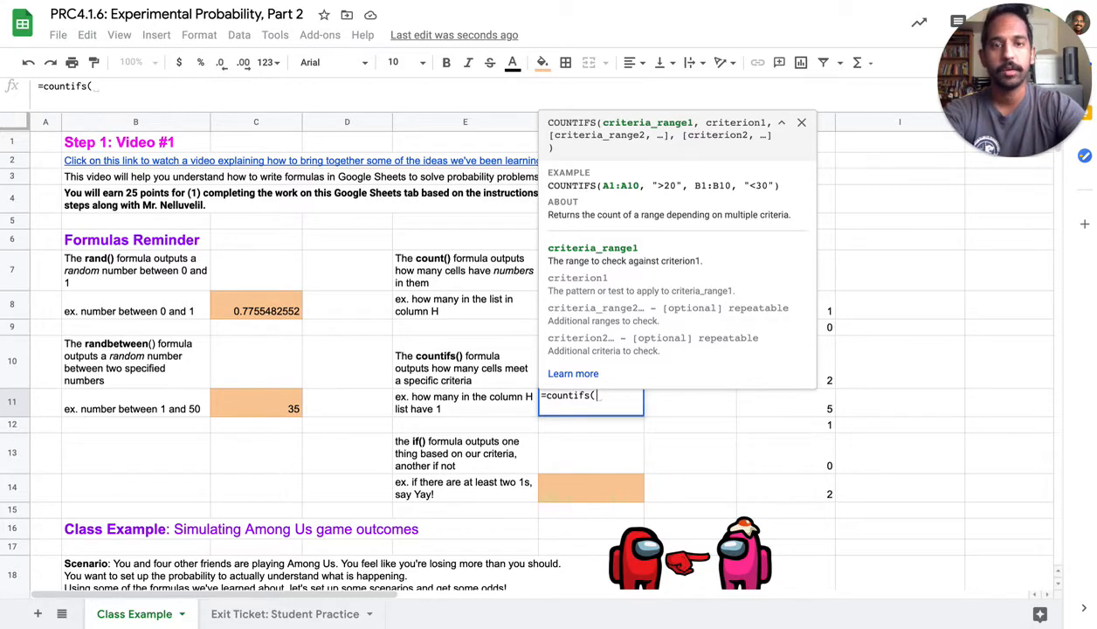
left_click_drag(821, 311, 826, 495)
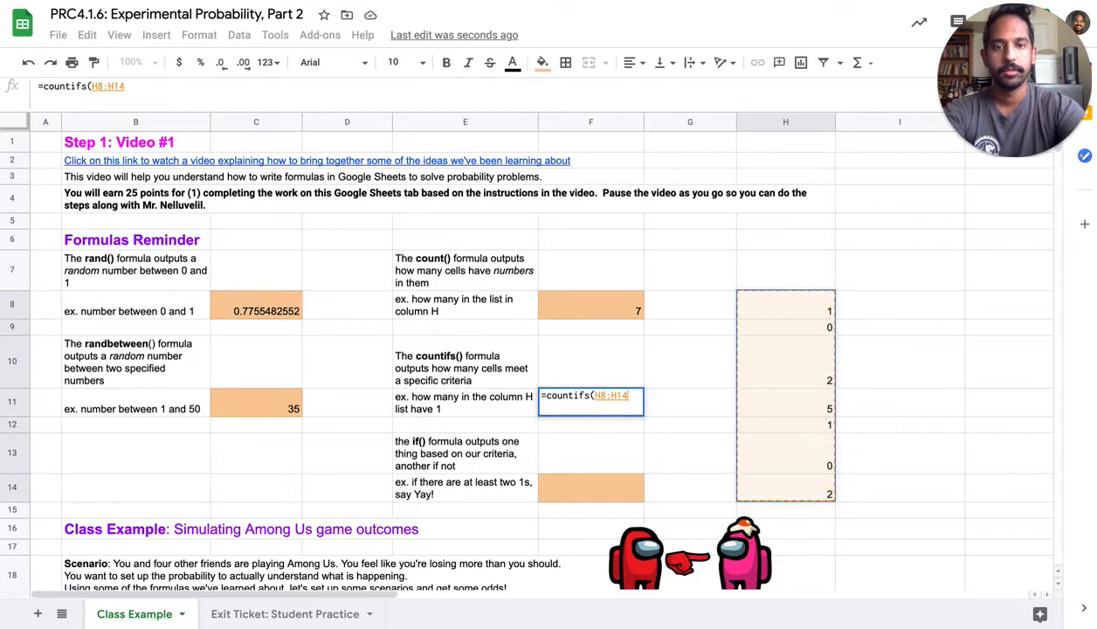
type(",")
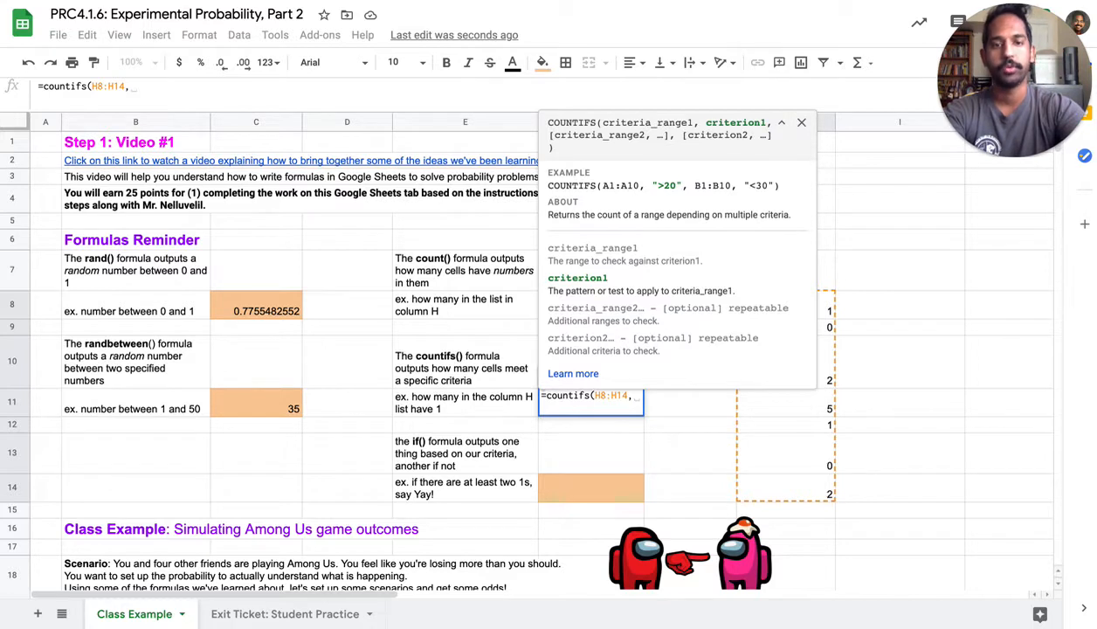
type("\"=1")
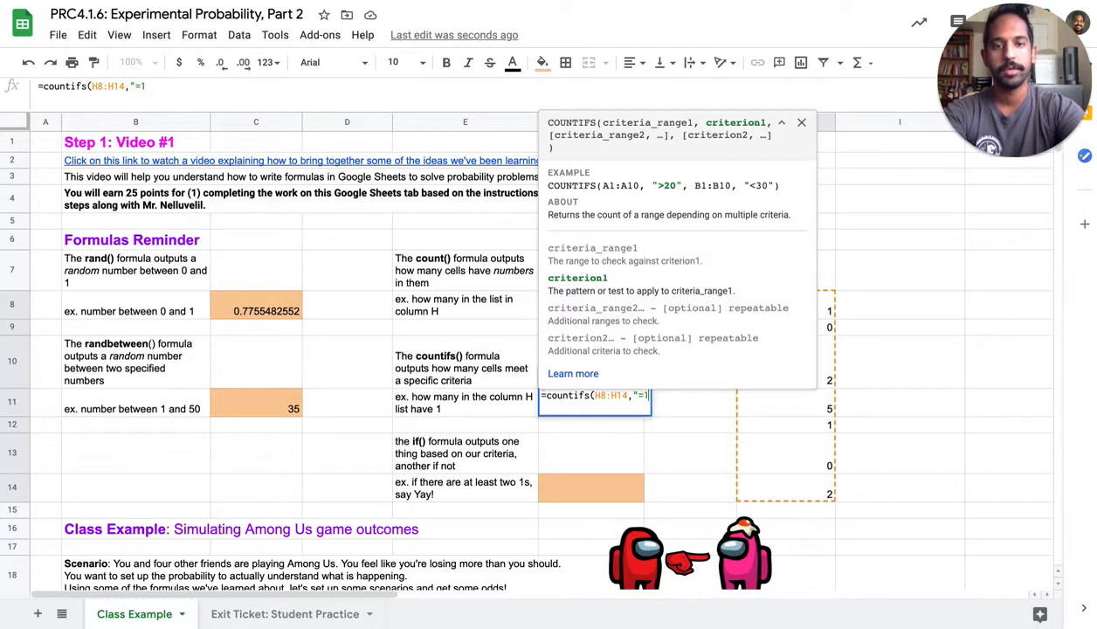
type("\")")
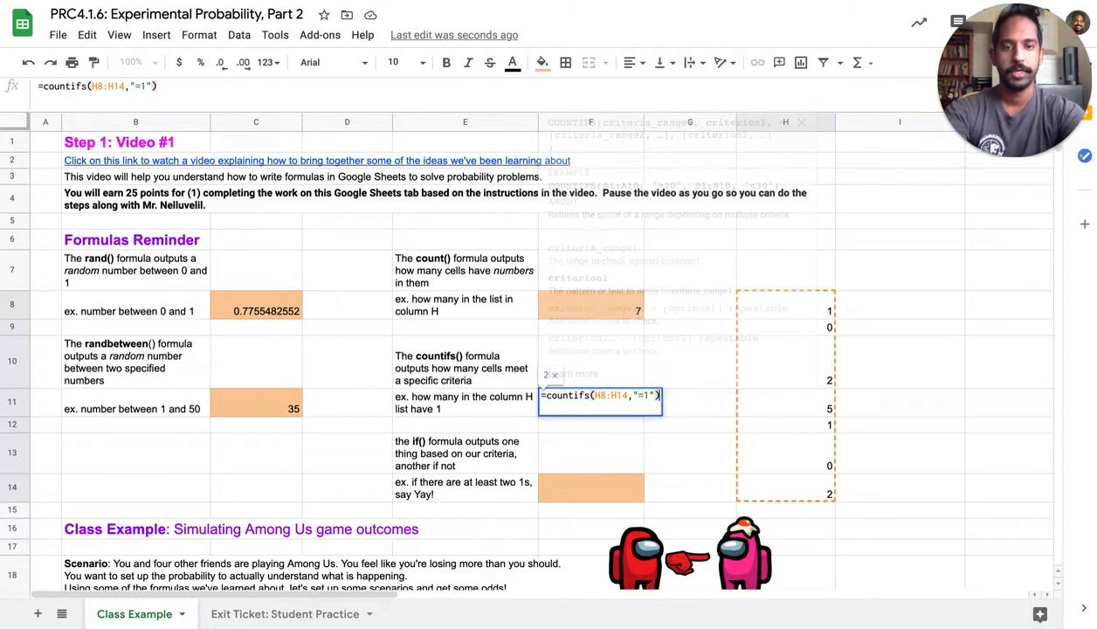
key("Return")
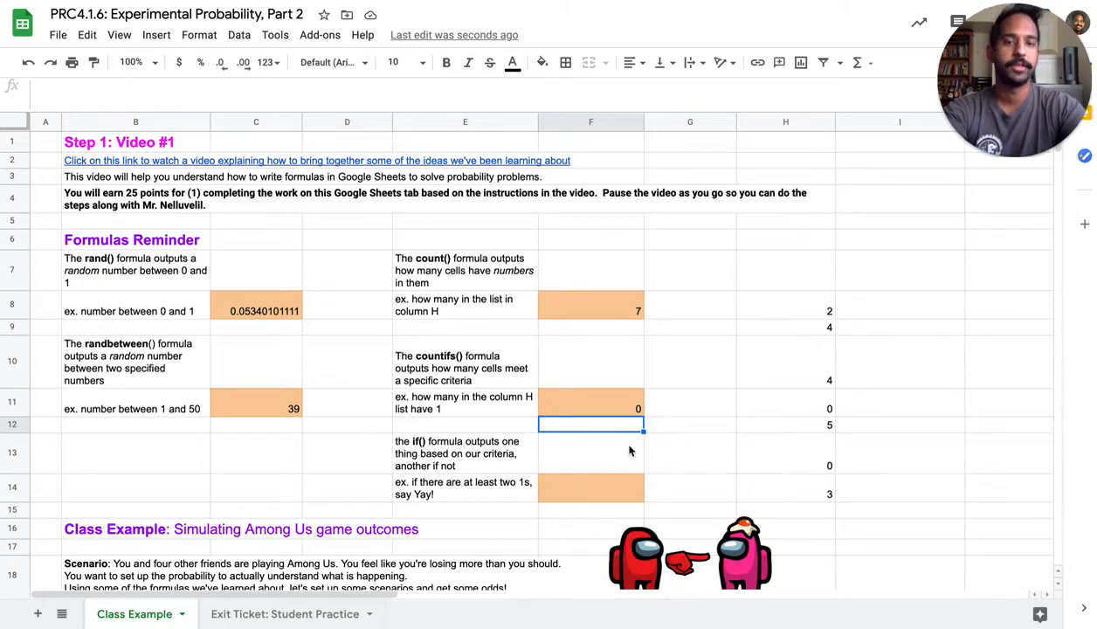
Enter =if(F11>=2,"Yay!","Boo!") in cell F14 to test for at least two 1s
left_click(574, 489)
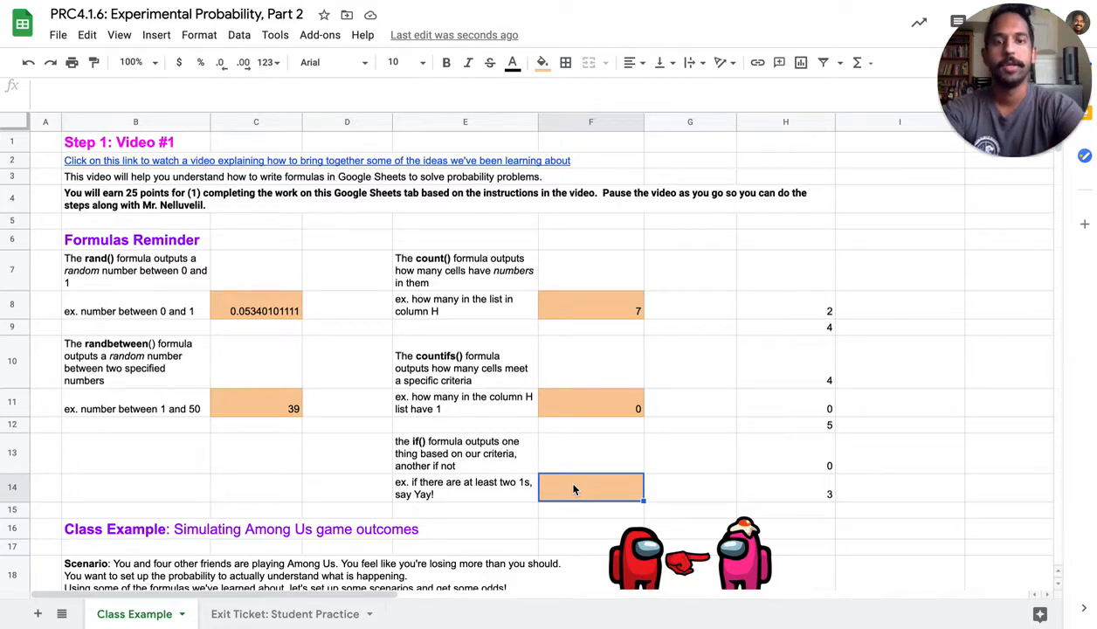
type("=if(")
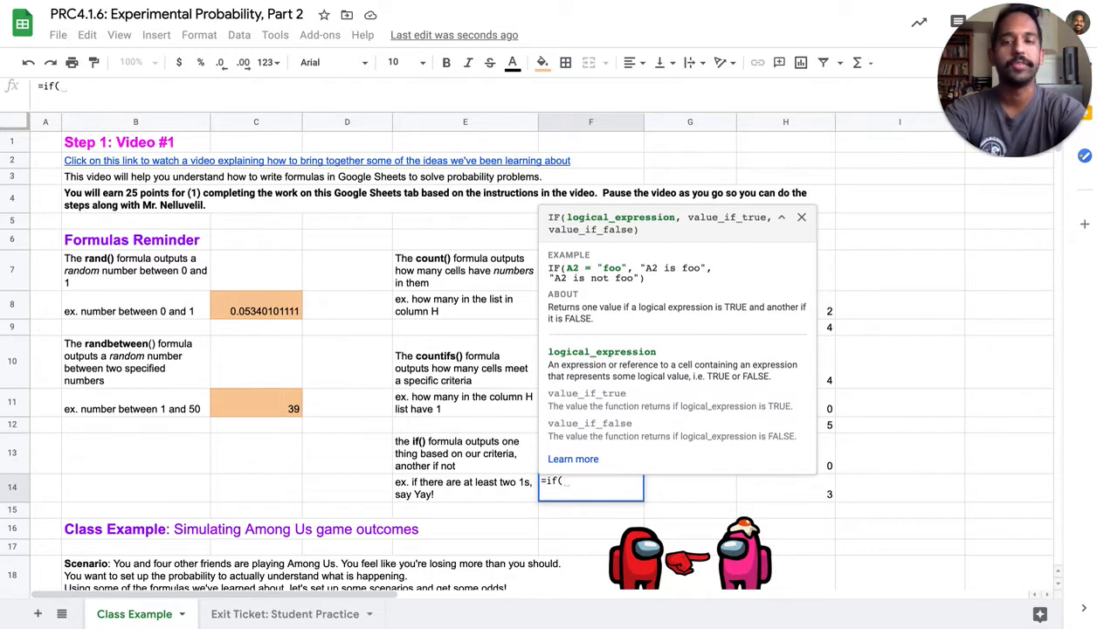
type("F11")
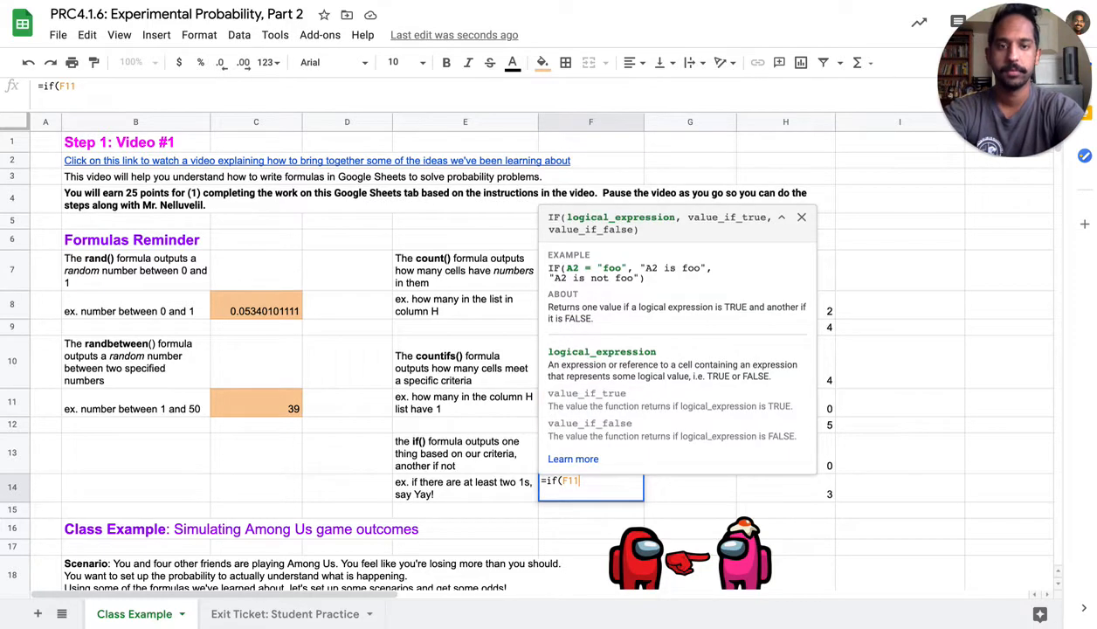
type(">=2")
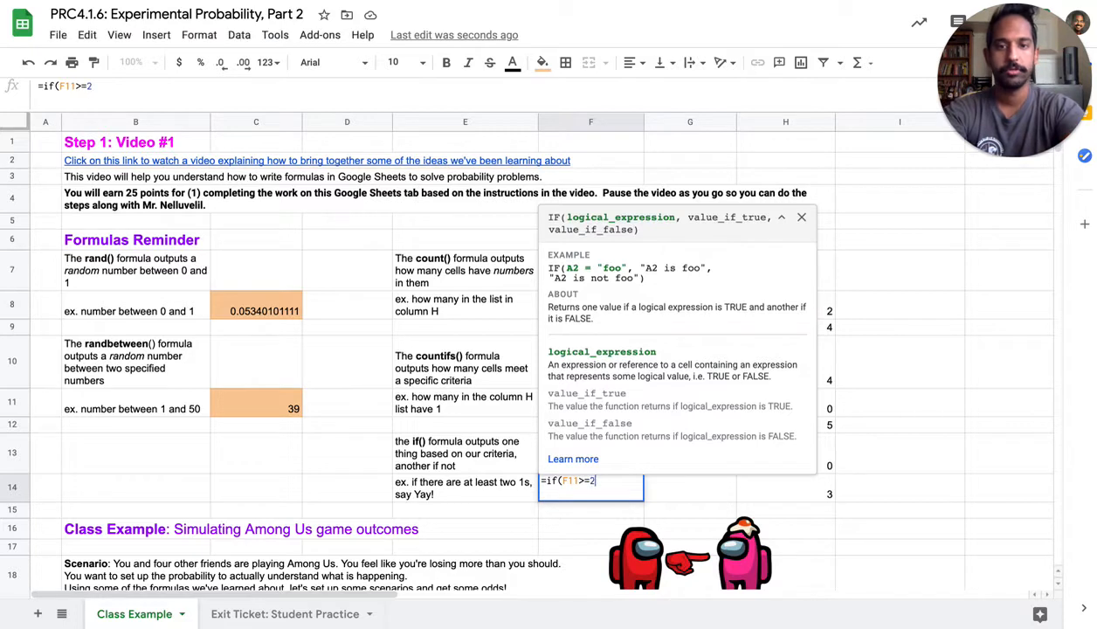
type(",\"Yay!\"")
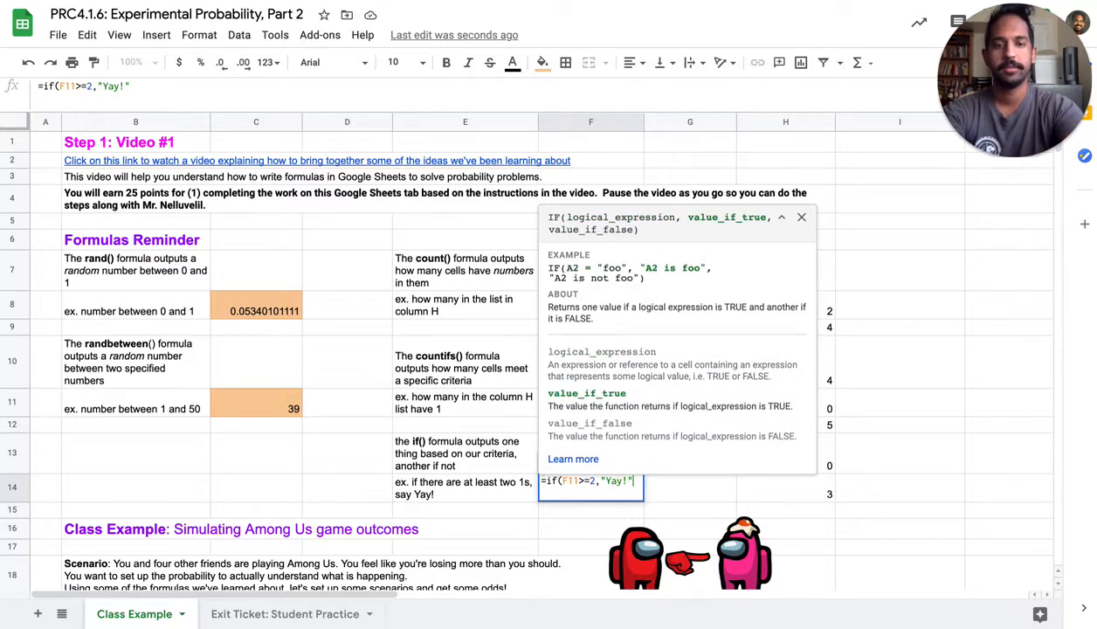
type(",\"Boo!\")")
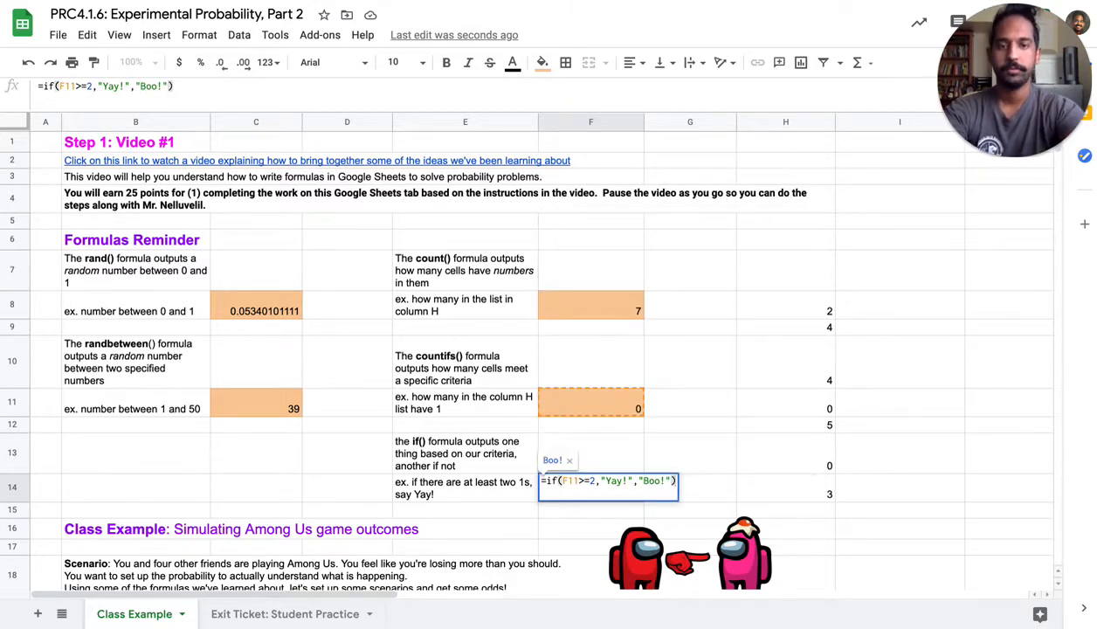
key("Return")
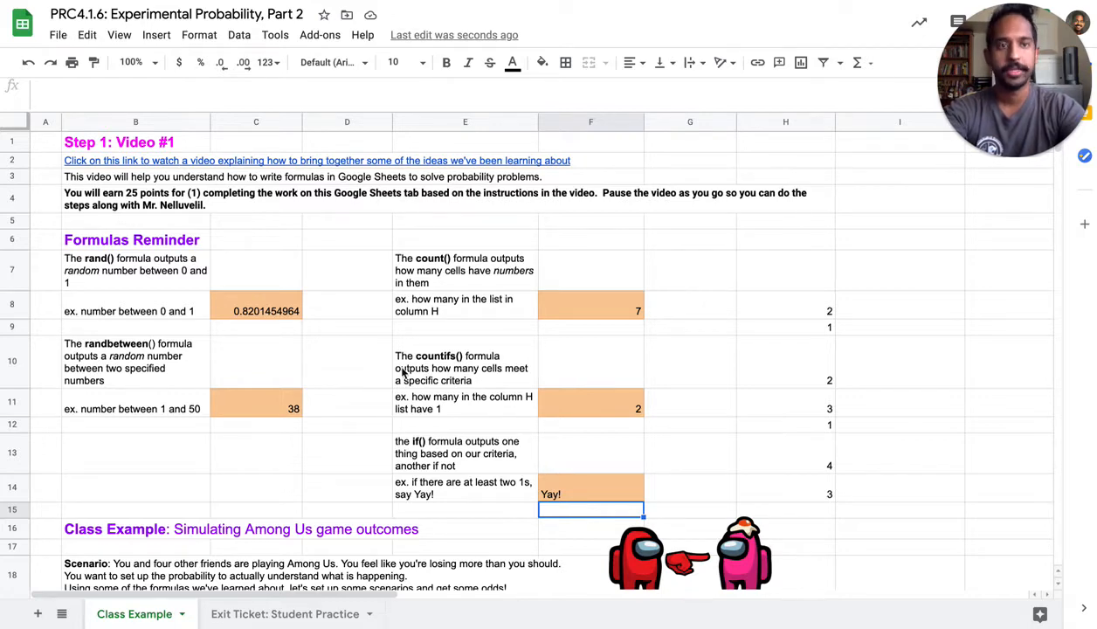
Fill in game 1 of the Among Us simulation table with I for Player 1 and C for Players 2 to 5
scroll(402, 373, "down", 5)
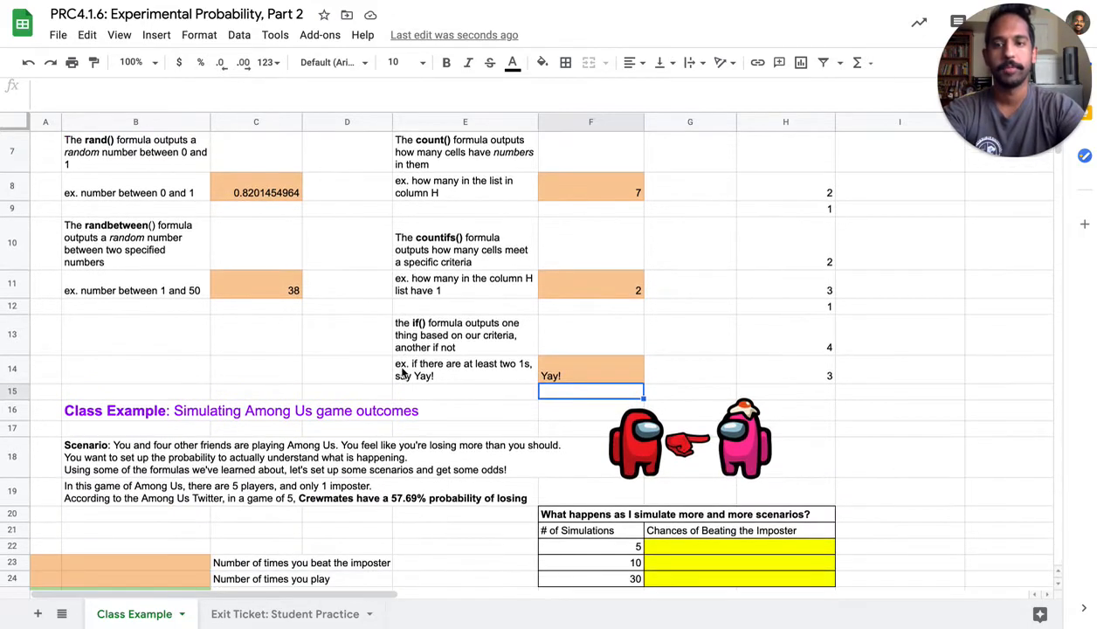
scroll(401, 372, "up", 1)
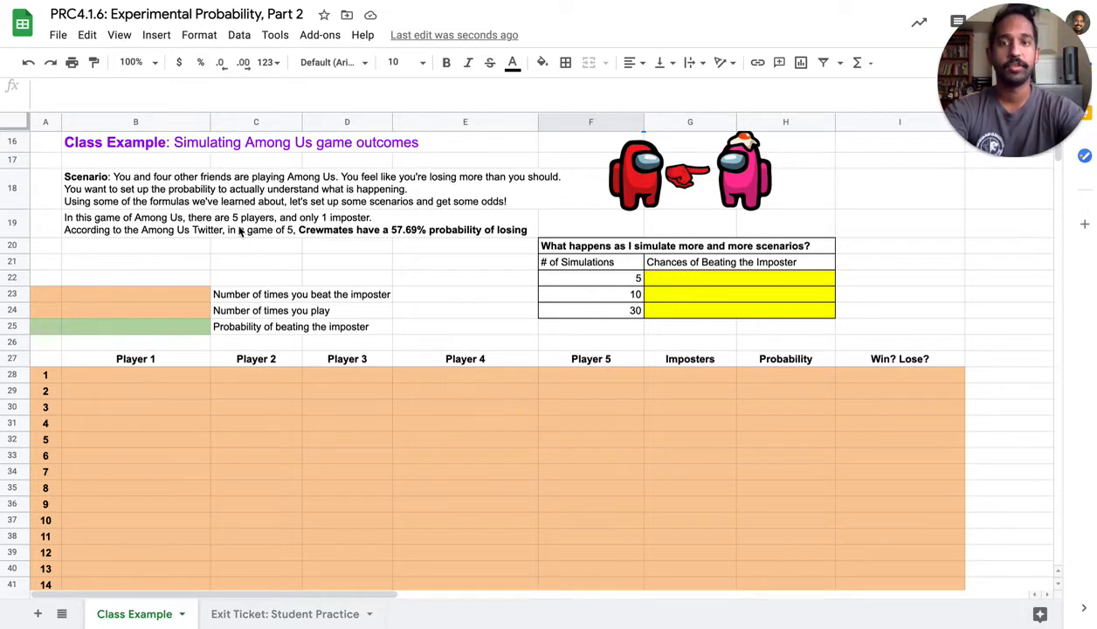
left_click(167, 382)
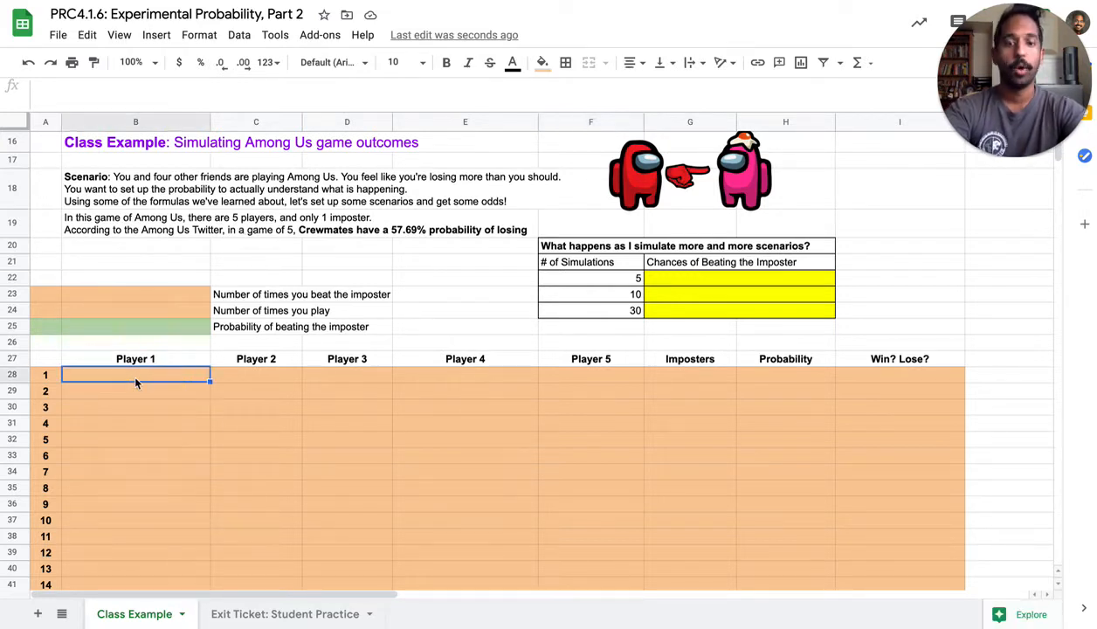
type("I")
key("Tab")
type("C")
key("Tab")
type("C")
key("Tab")
type("C")
key("Tab")
type("C")
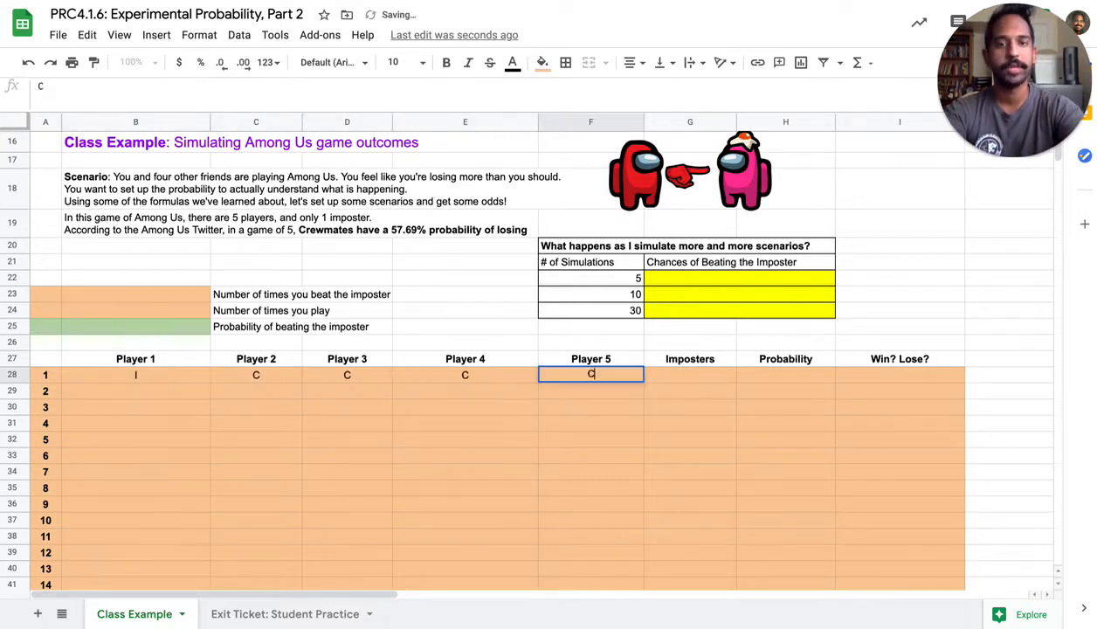
key("Return")
Fill in game 2 of the simulation table with I for Player 2 and C for the other four players
type("C")
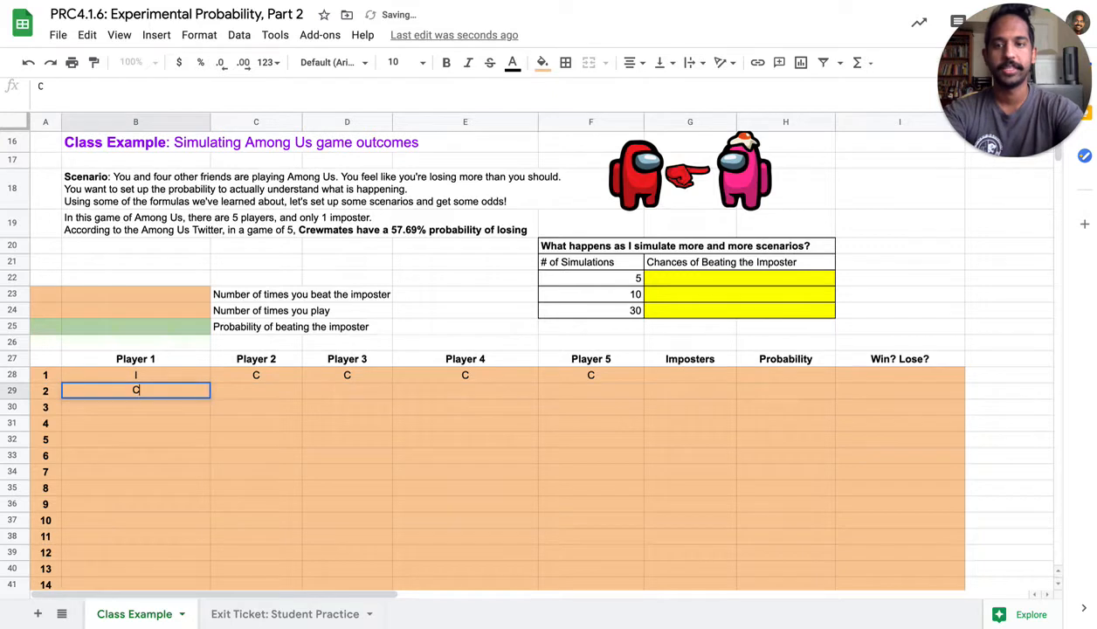
key("Tab")
type("I")
key("Tab")
type("C")
key("Tab")
type("C")
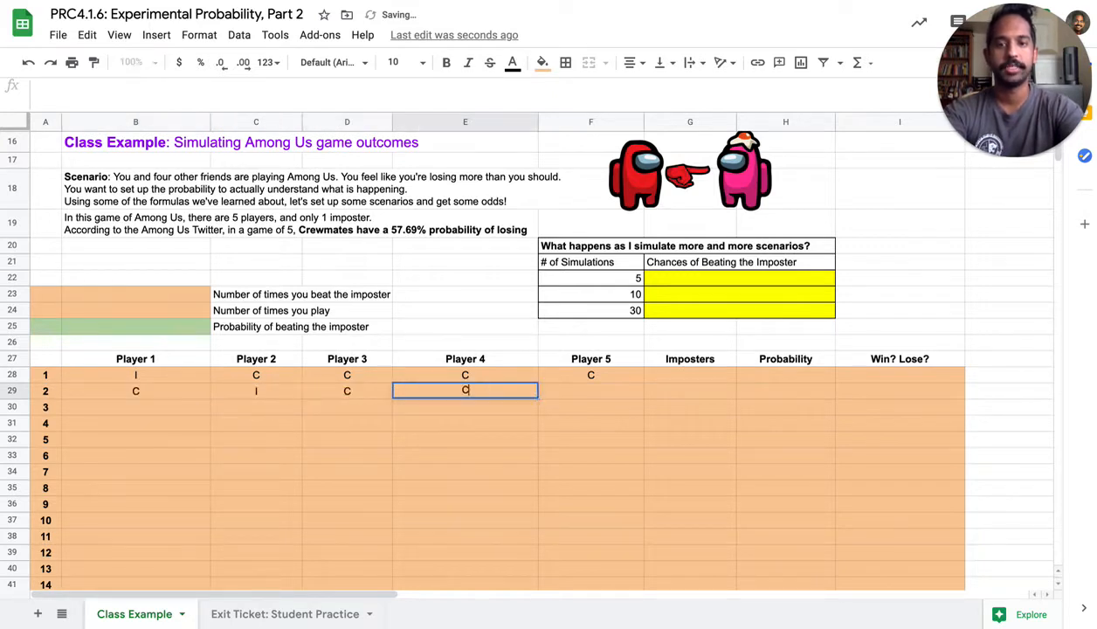
key("Right")
type("C")
key("Down")
key("Left")
key("Left")
key("Left")
key("Left")
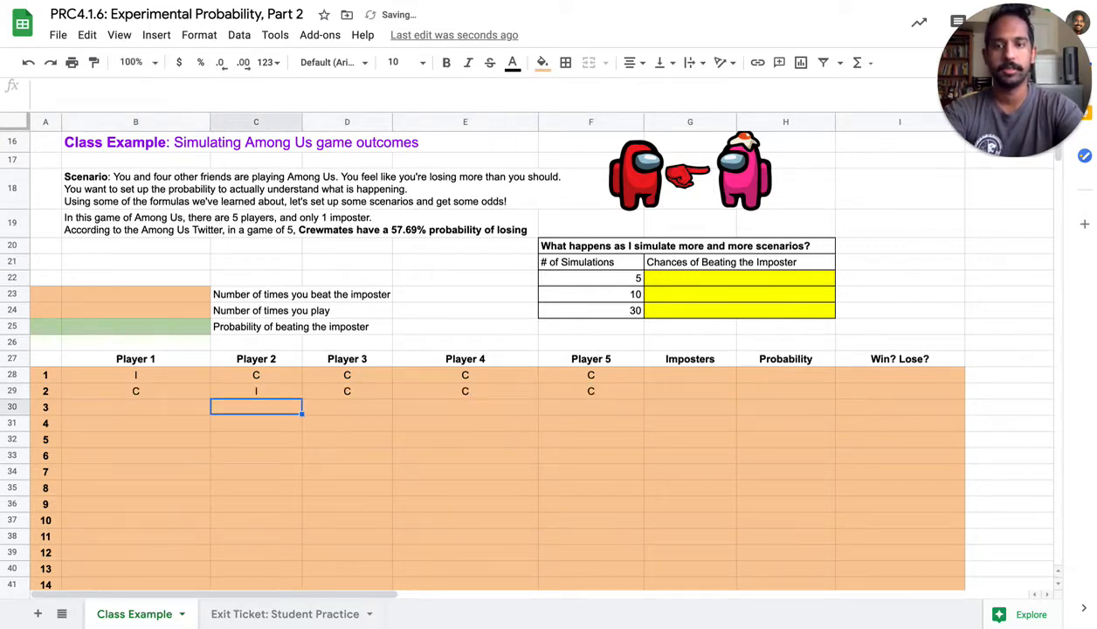
key("Up")
key("Down")
key("Down")
key("Down")
key("Down")
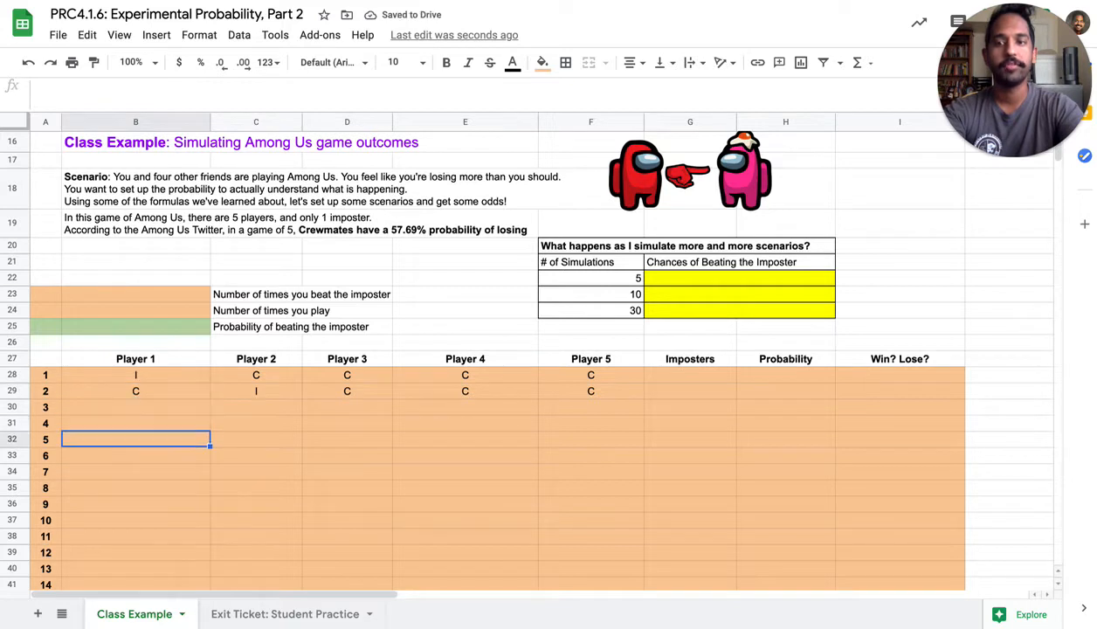
key("Up")
key("Up")
key("Up")
key("Down")
key("Down")
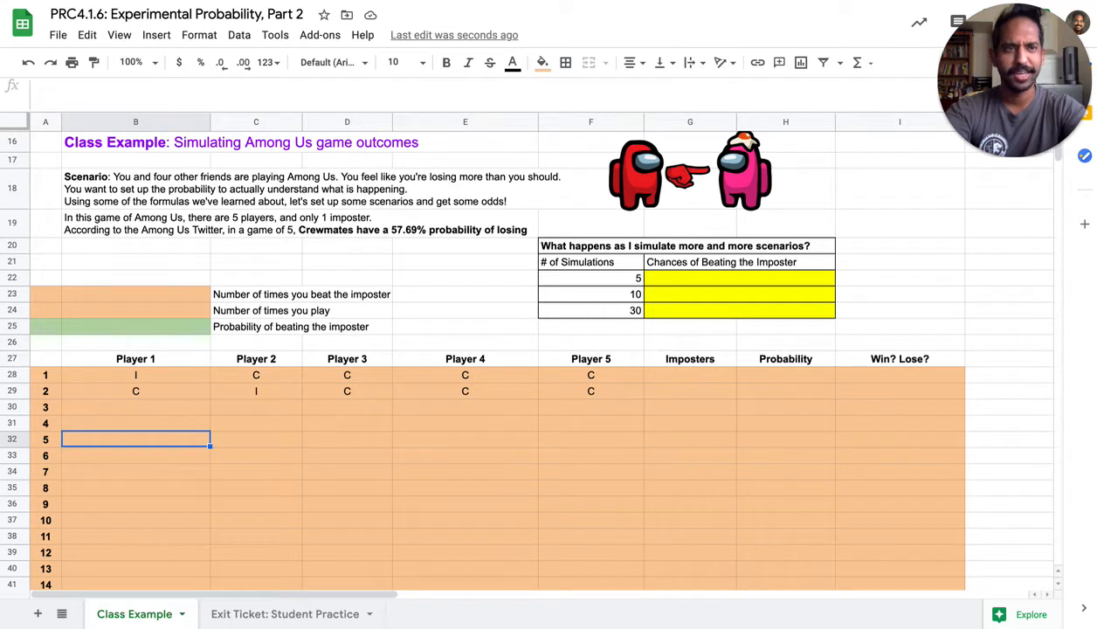
Fill in game 3 of the simulation table with I for Player 3 and C for the other four players
key("Up")
key("Up")
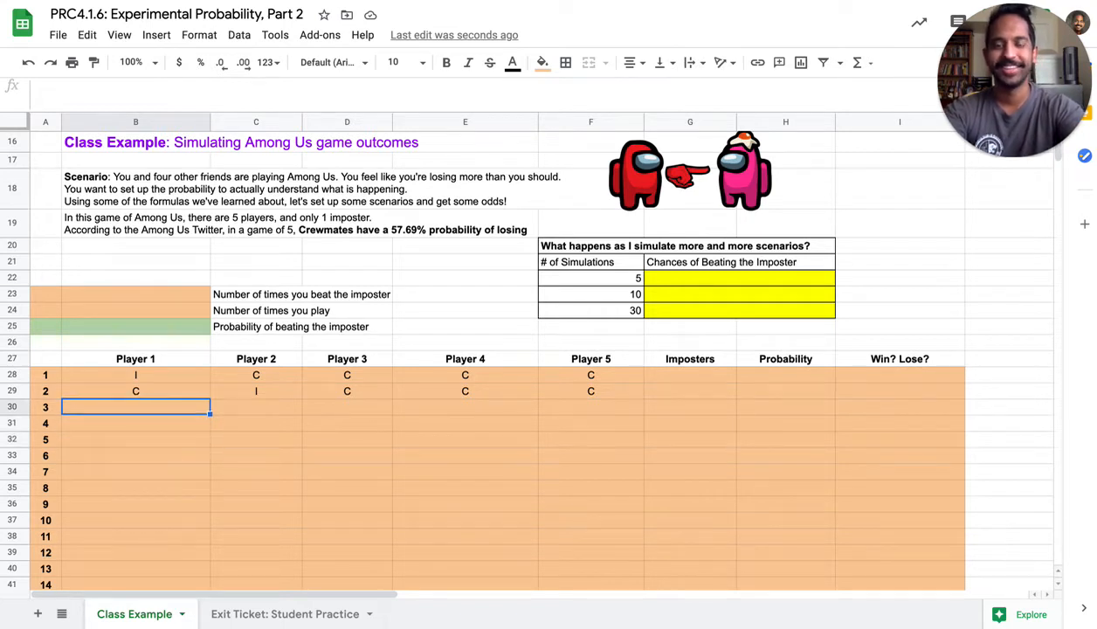
type("C")
key("Tab")
type("C")
key("Tab")
type("I")
key("Tab")
type("C")
key("Tab")
type("C")
key("Return")
Fill in game 4 of the simulation table with I for Player 4 and C for the other four players
key("Left")
key("Left")
type("C")
key("Tab")
type("C")
key("Tab")
type("C")
key("Tab")
key("Right")
key("Left")
type("I")
key("Tab")
type("C")
key("Return")
Fill in game 5 of the simulation table with I for Player 5 and C for Players 1 to 4
type("I")
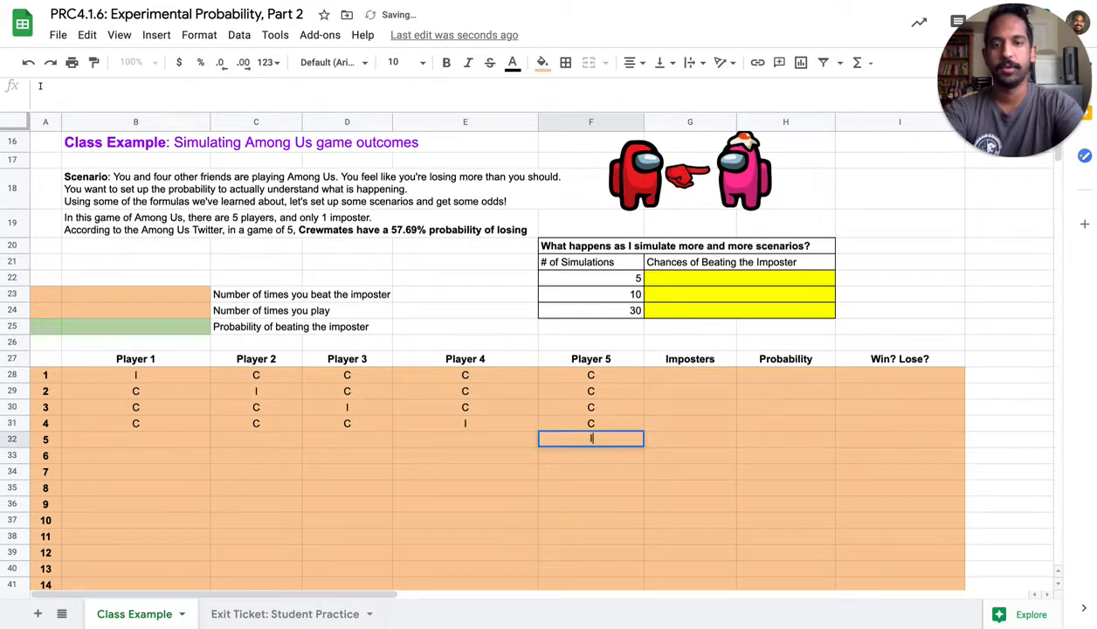
key("Left")
type("C")
key("Left")
type("C")
key("Left")
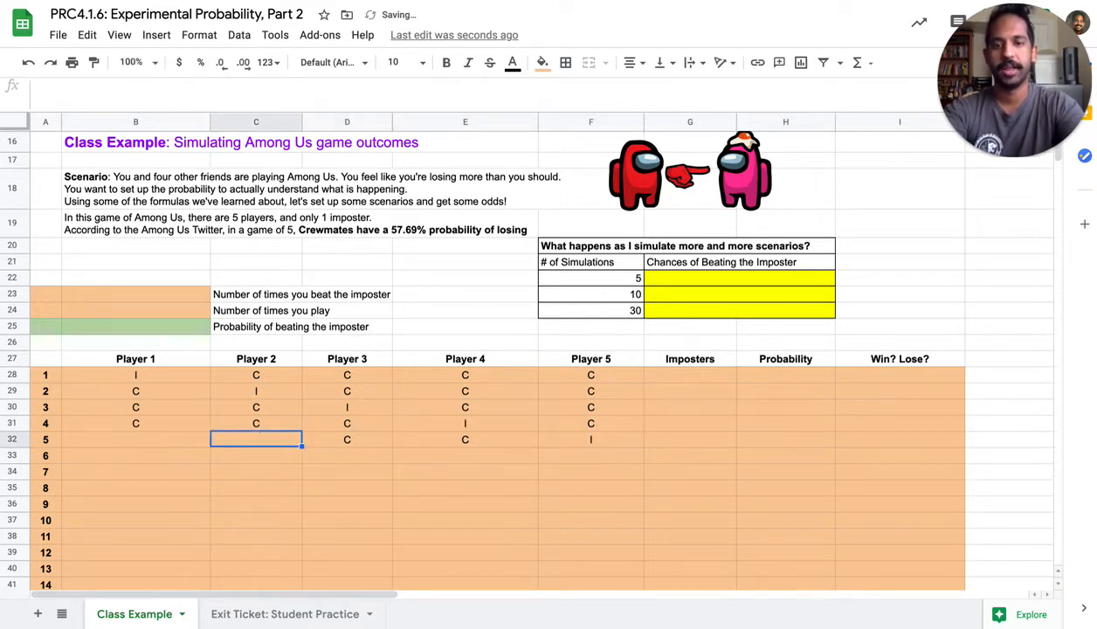
type("C")
key("Left")
type("C")
Enter =countifs(B28:F28,"I") in cell G28 to count the imposters in game 1
key("Right")
key("Right")
key("Right")
key("Right")
key("Right")
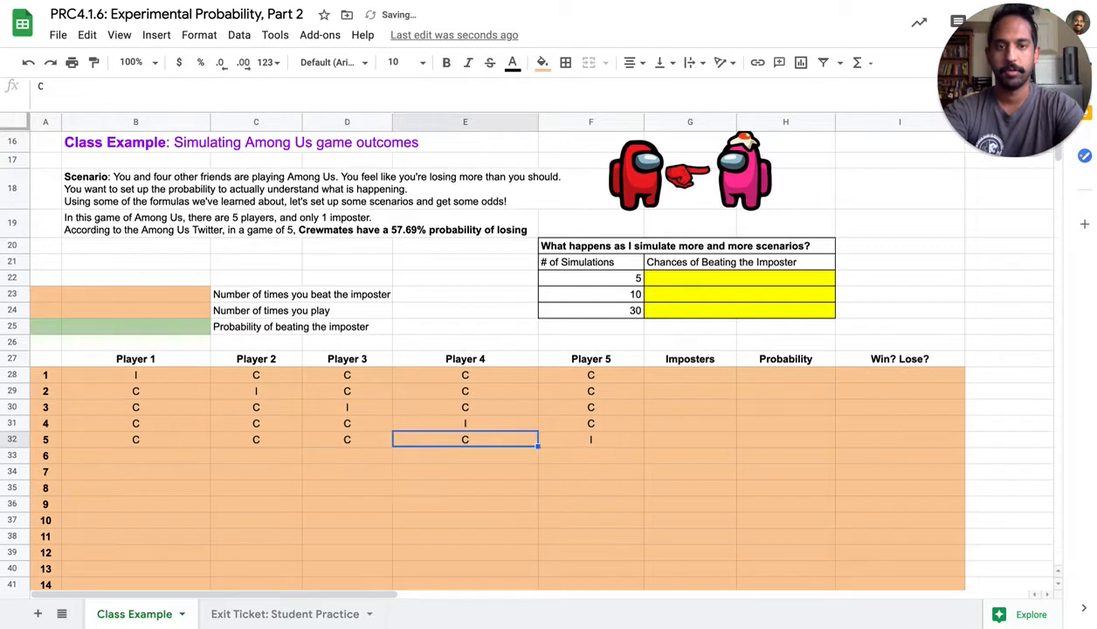
key("Up")
key("Up")
key("Up")
key("Up")
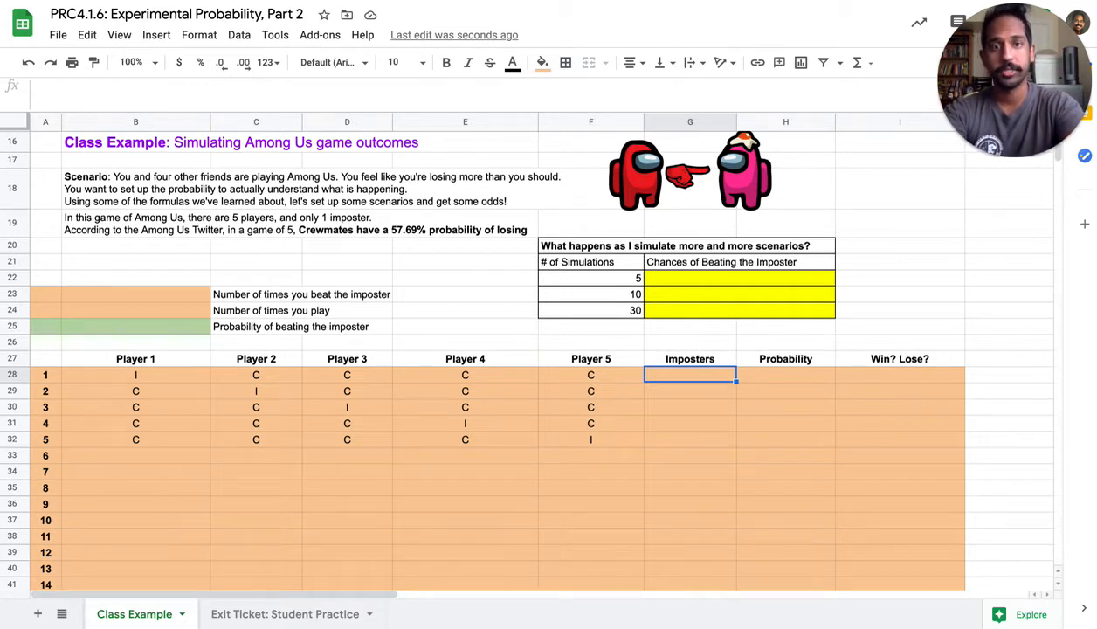
type("=countifs(")
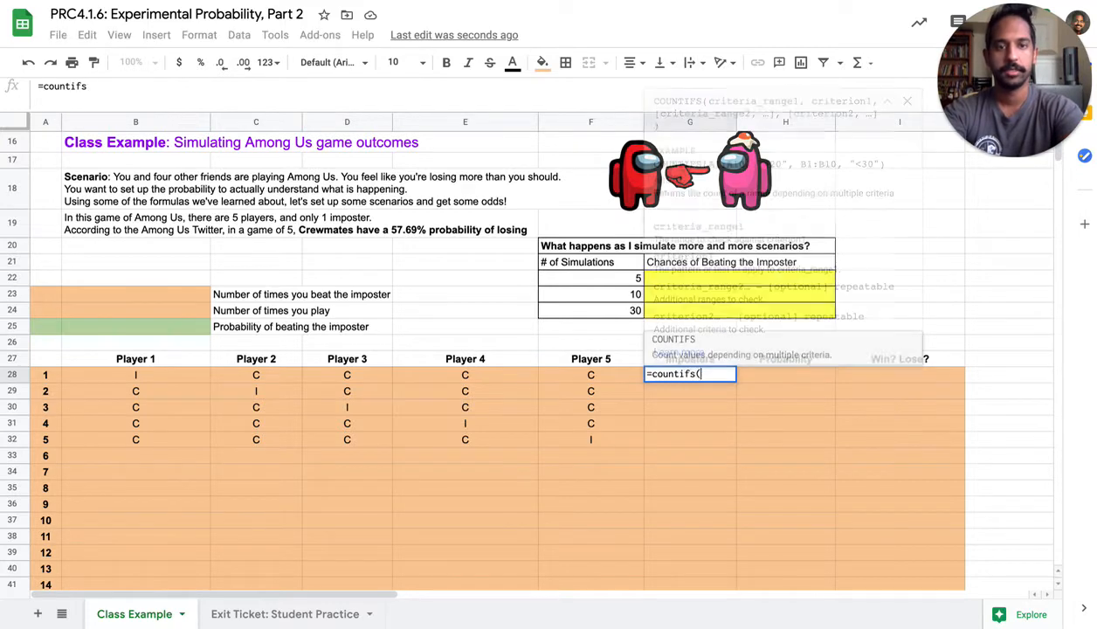
left_click_drag(166, 382, 556, 381)
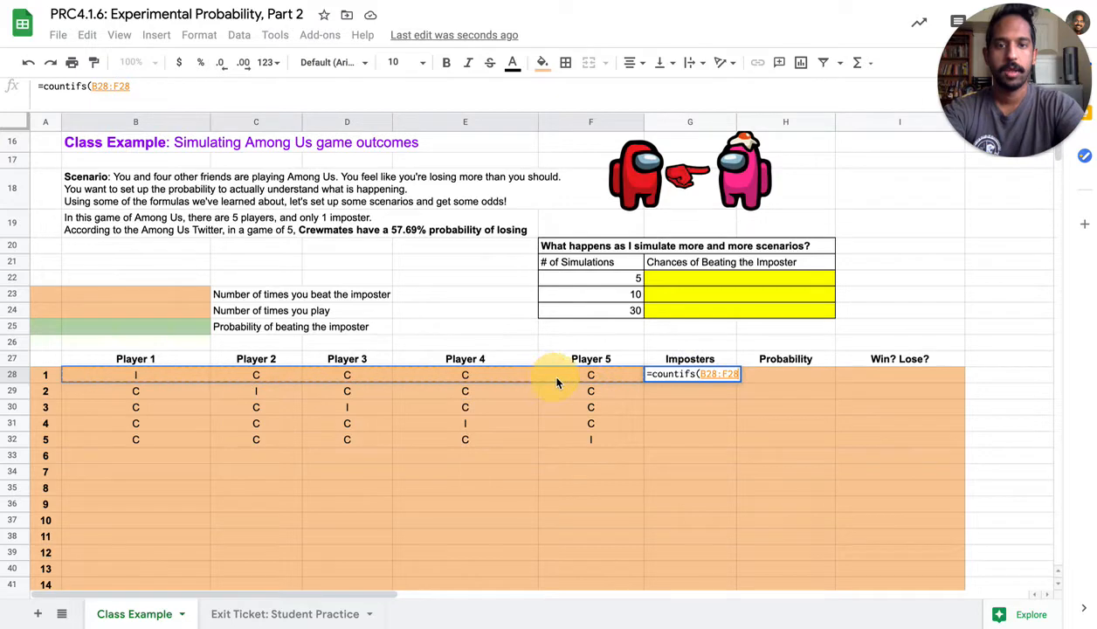
type(",")
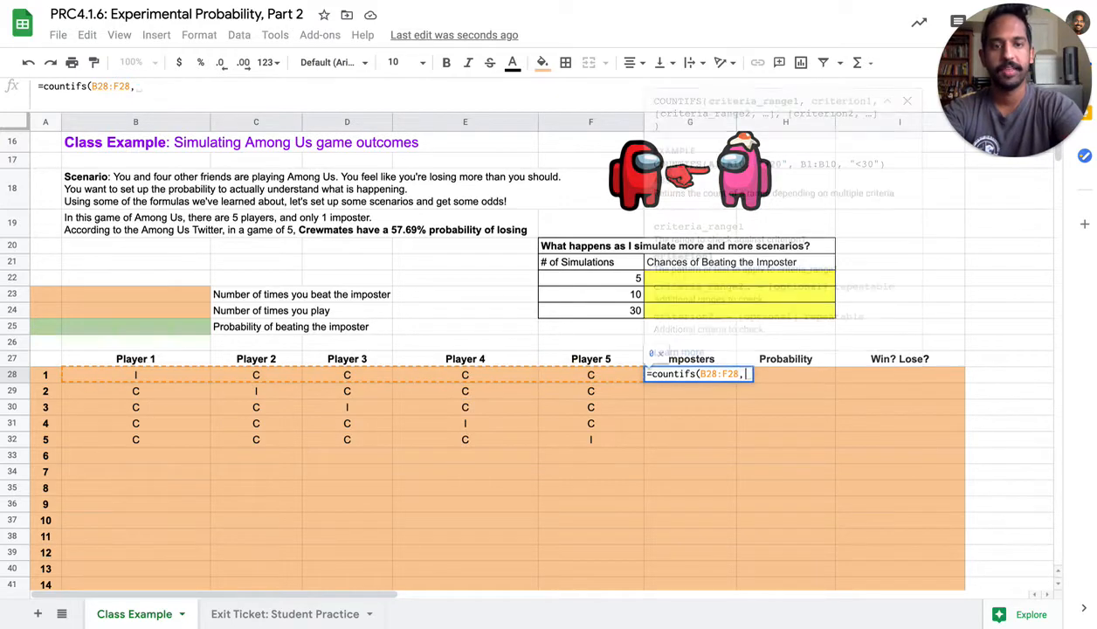
type("\"I\")")
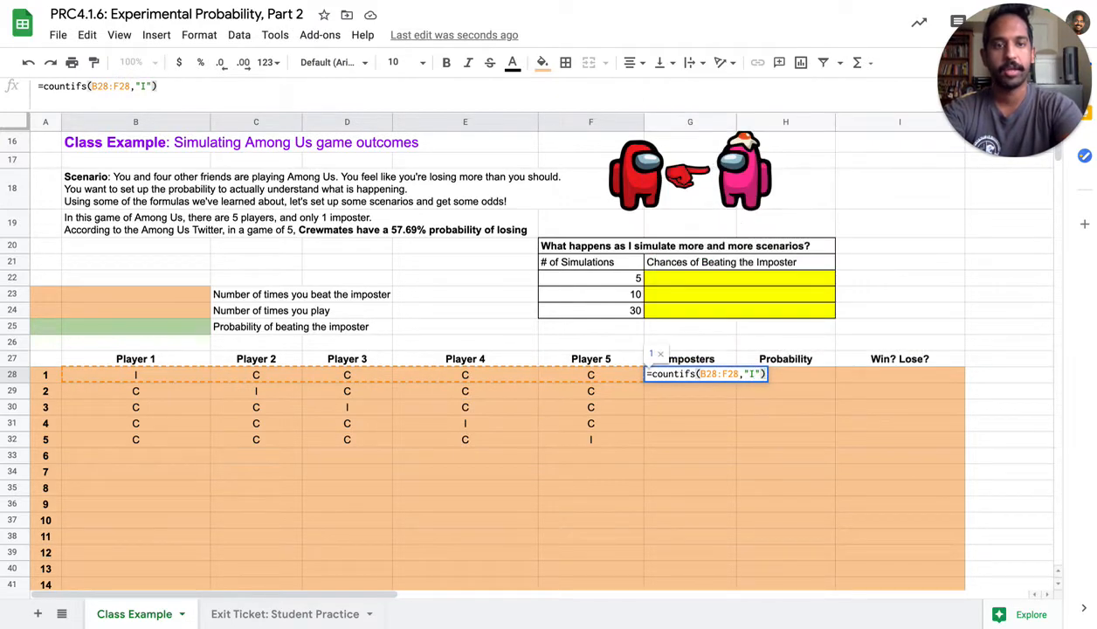
key("Return")
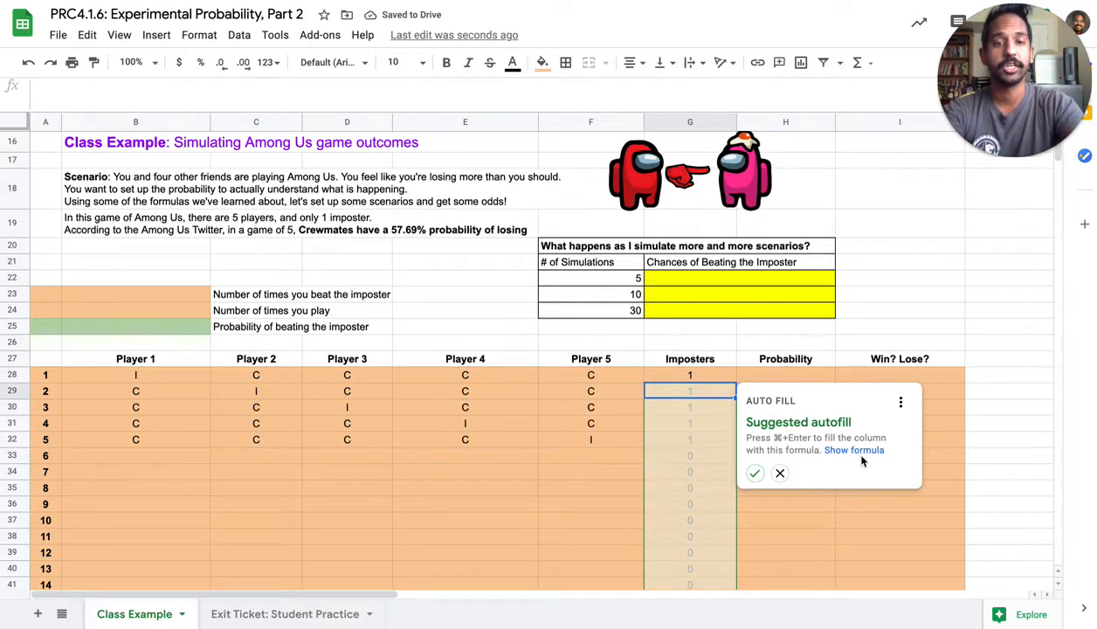
Reject the suggested autofill and copy the imposter count formula from G28 down to G32 only
left_click(779, 473)
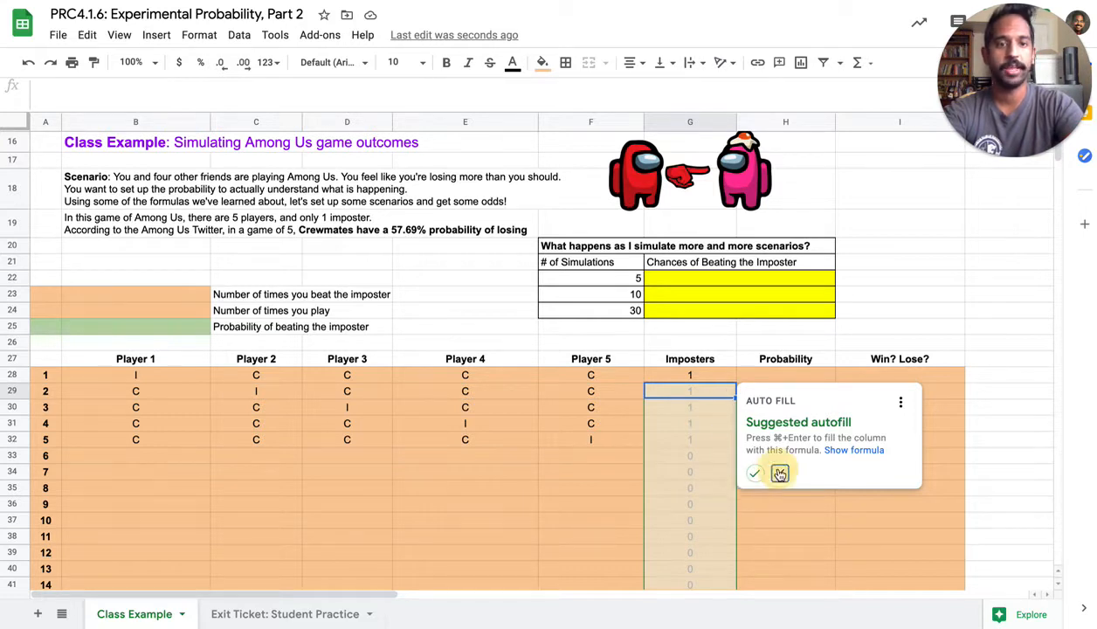
left_click(709, 373)
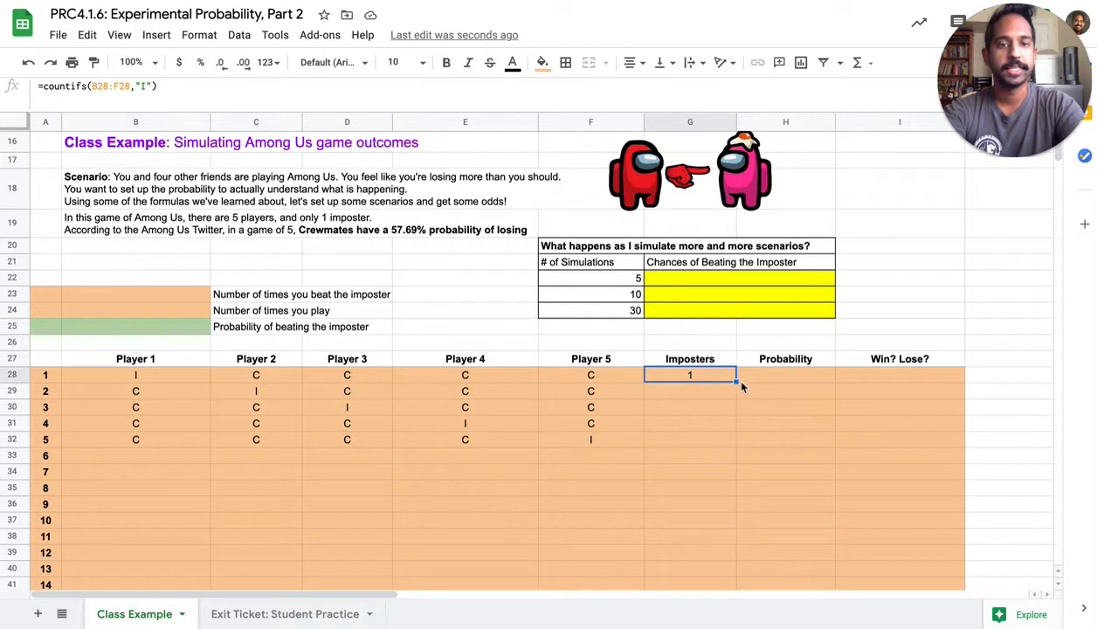
left_click_drag(736, 382, 737, 447)
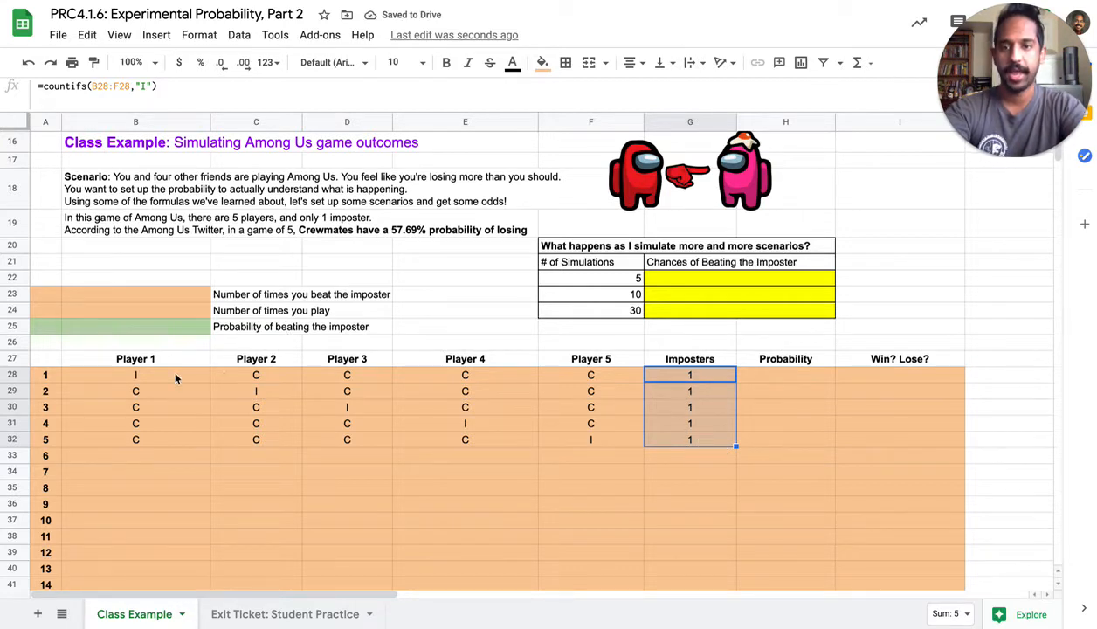
Enter =rand() in cell H28, reject the suggested autofill, and copy the formula down to H32
left_click(798, 379)
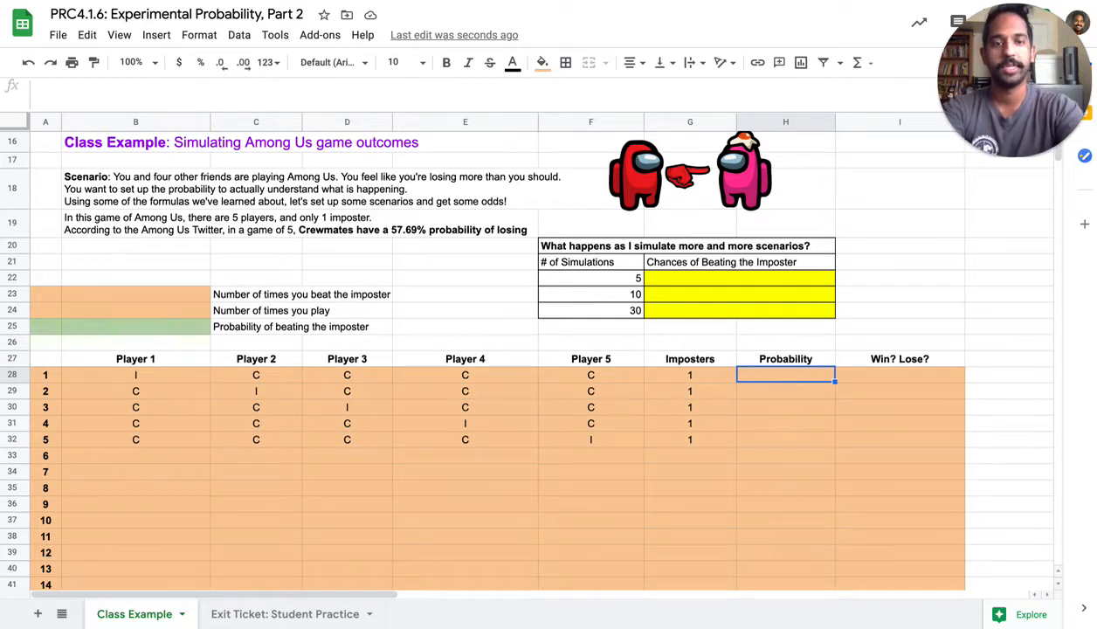
type("=rand()")
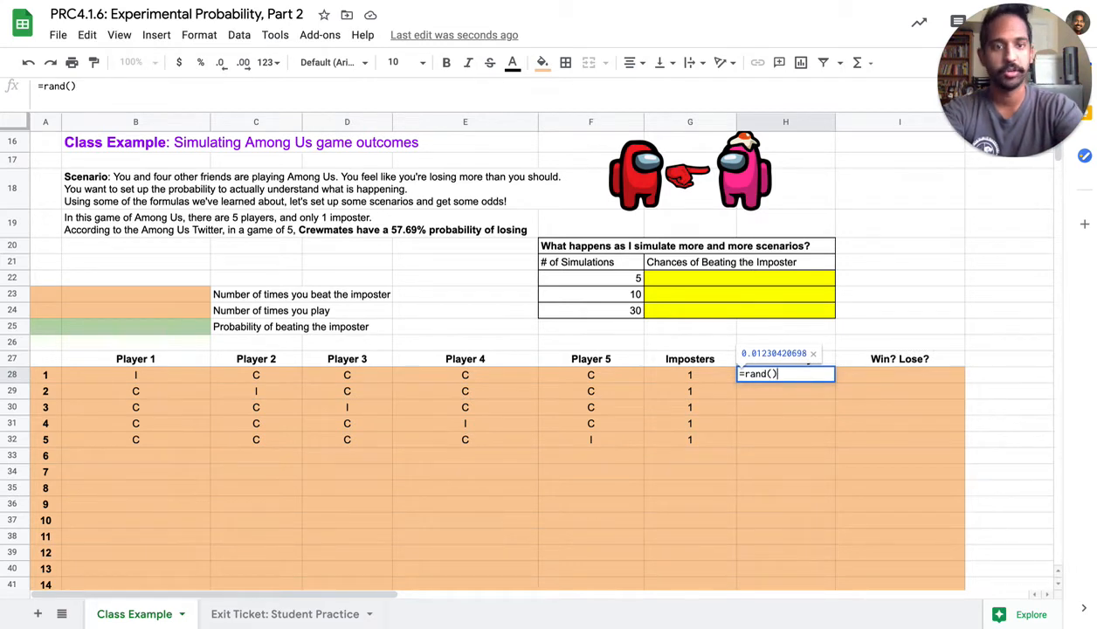
key("Return")
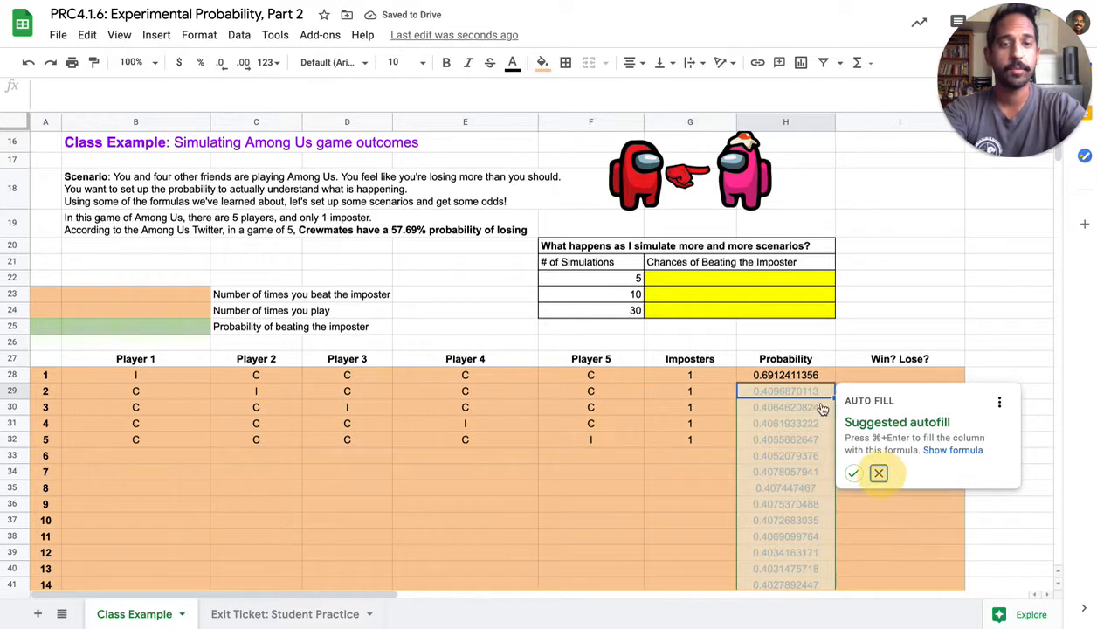
left_click(879, 472)
left_click(807, 376)
left_click_drag(834, 383, 826, 446)
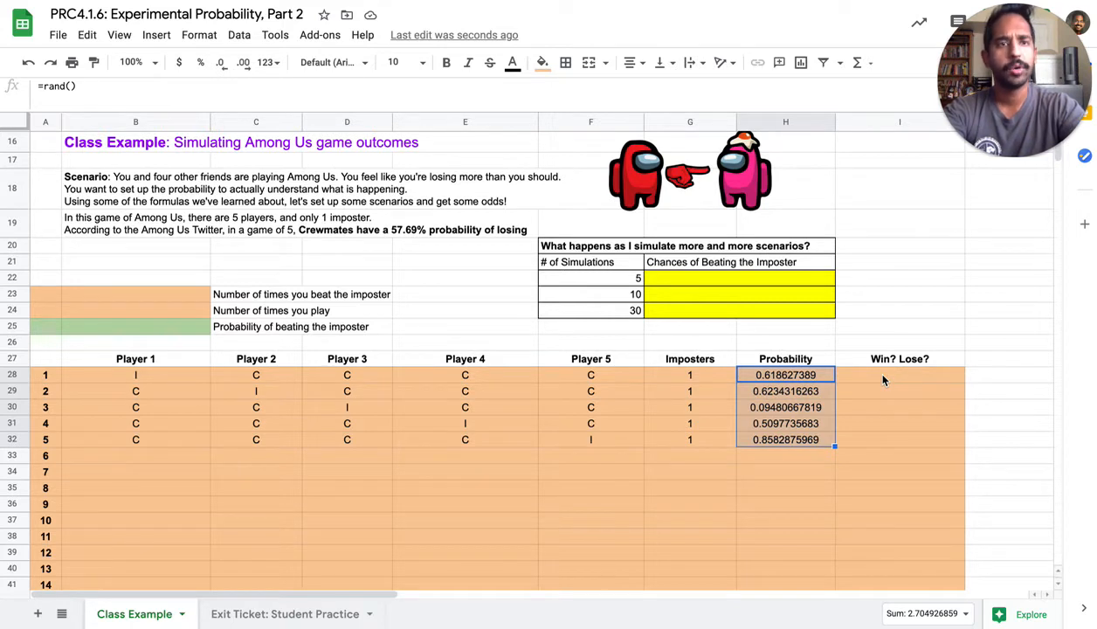
Enter =if(H28>=0.5769,"W","L") in cell I28 and copy it down to I32 to mark games 1 to 5 won or lost
left_click(883, 378)
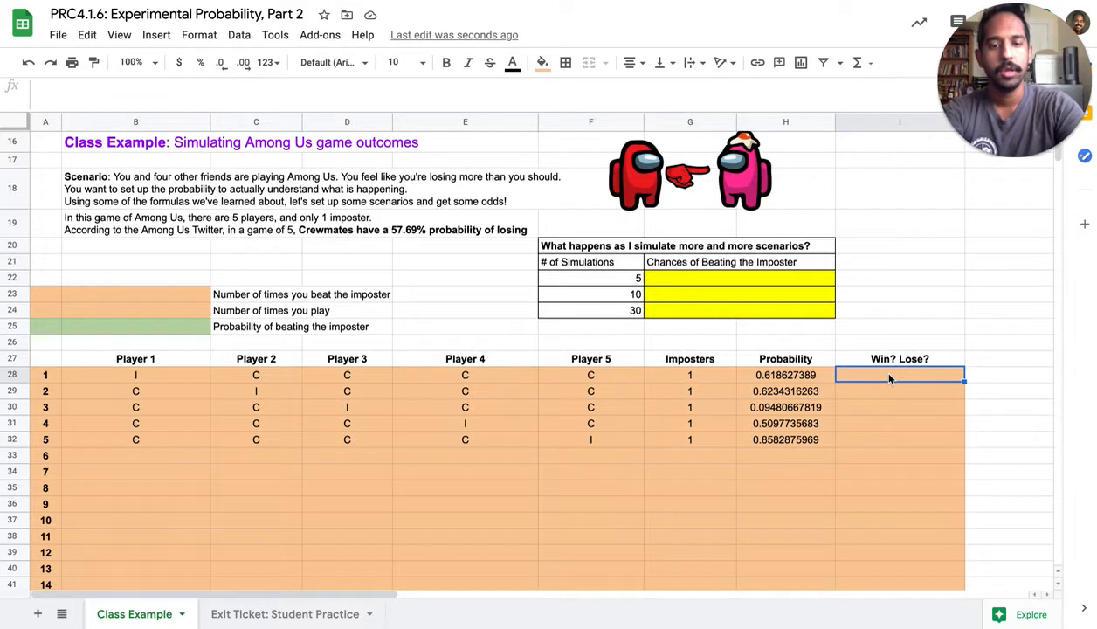
type("=")
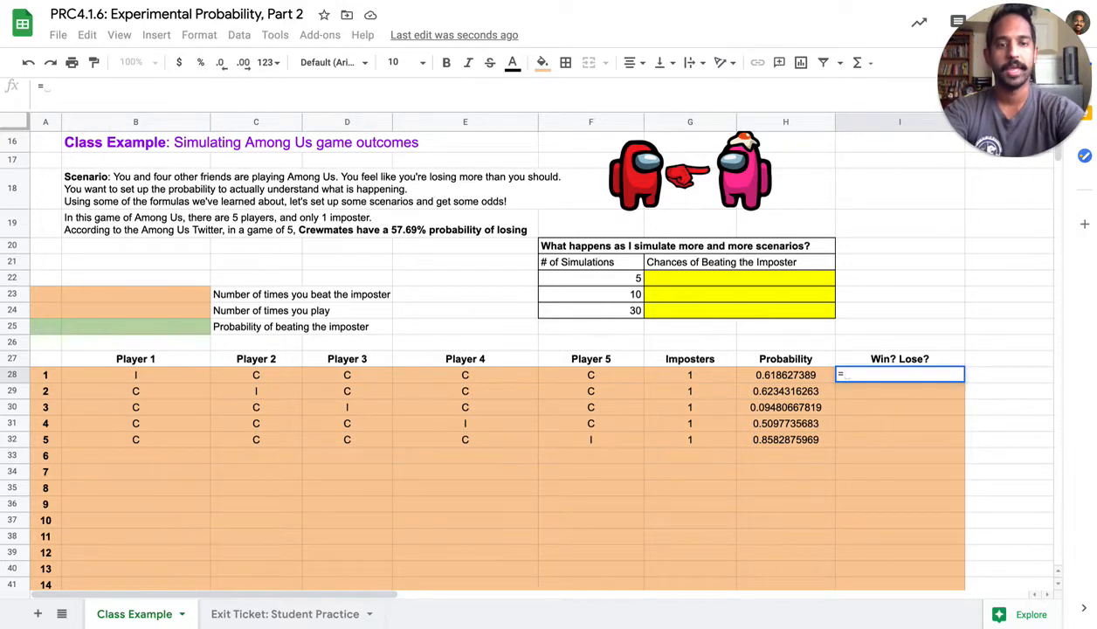
type("if(")
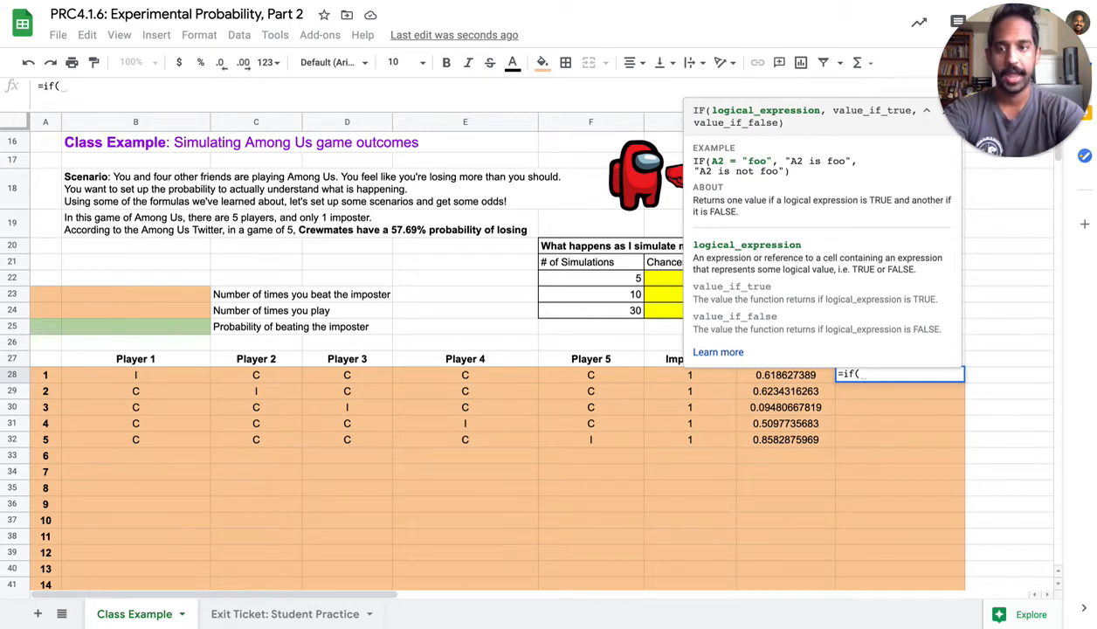
left_click(795, 374)
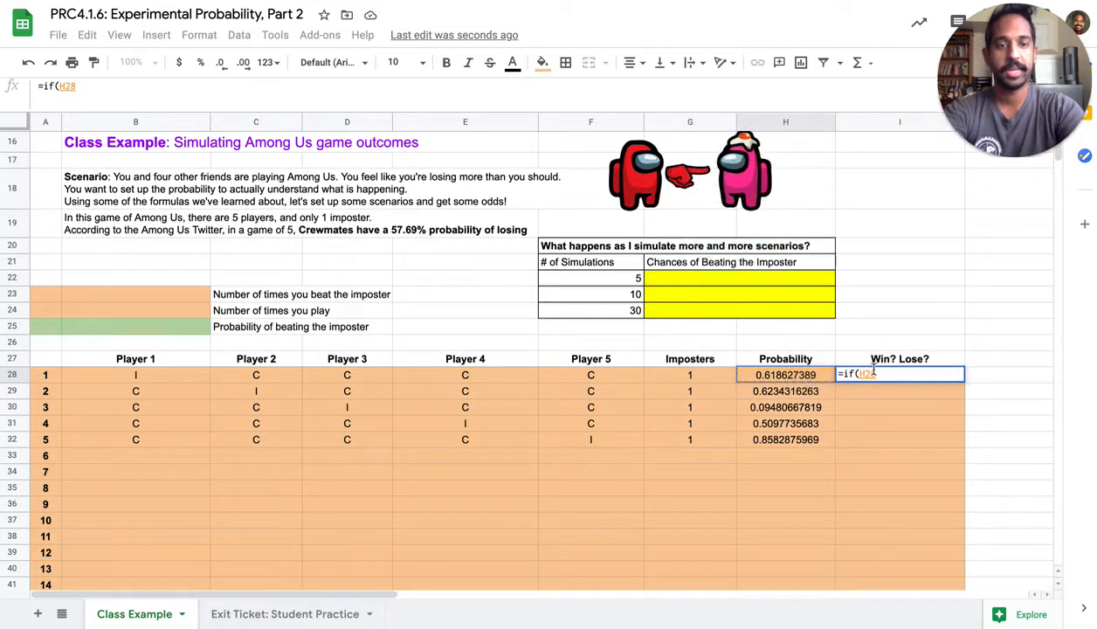
type(">=")
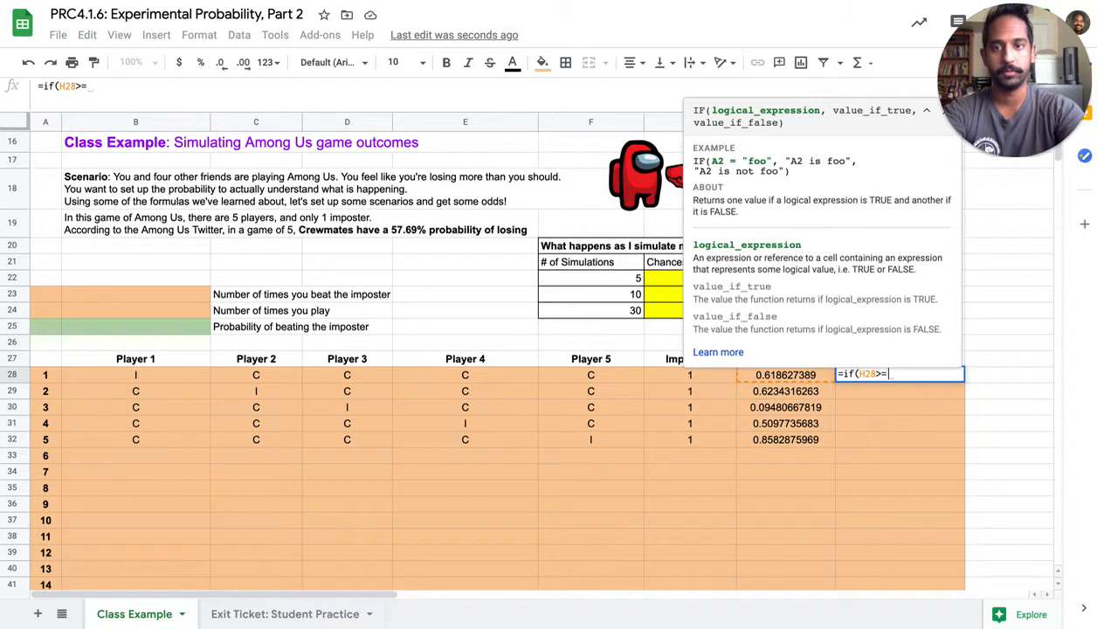
type("0.57")
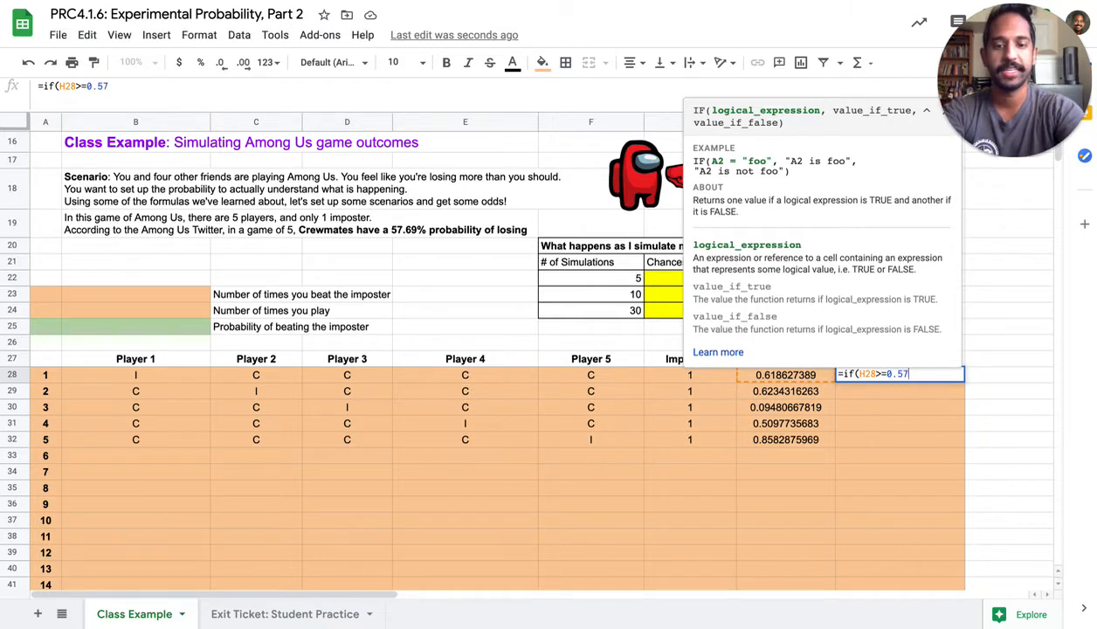
type("69")
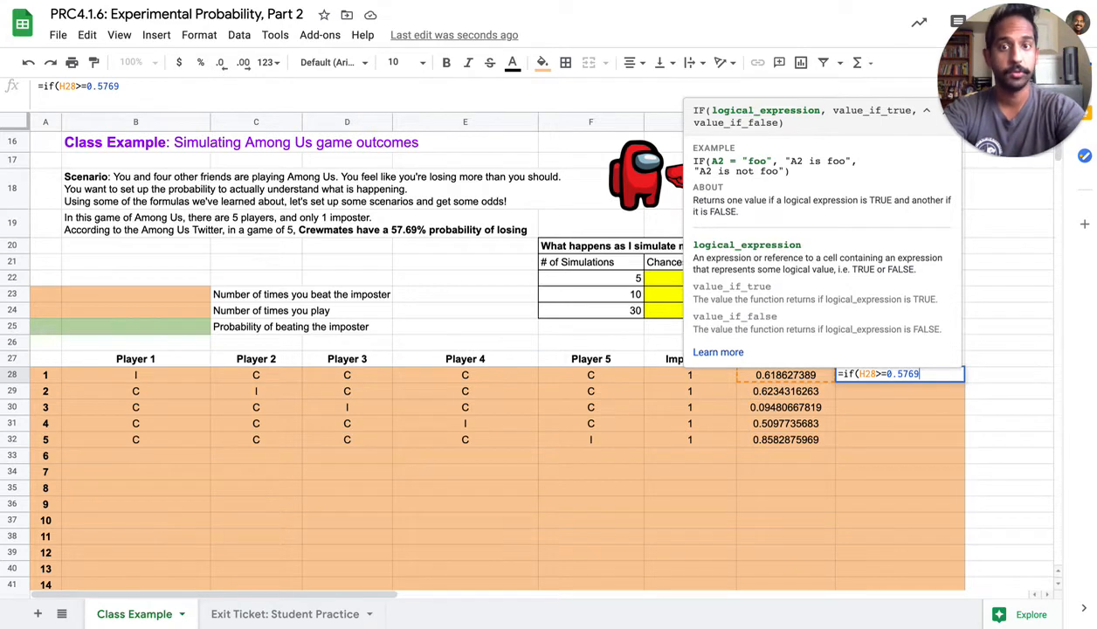
type(",\"W")
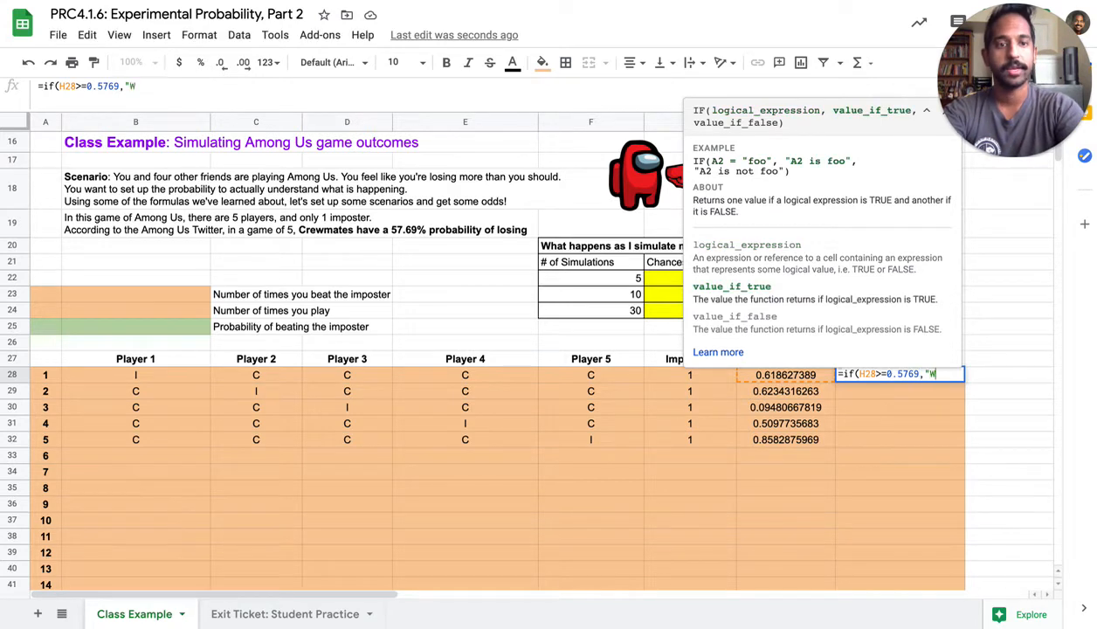
type("\",")
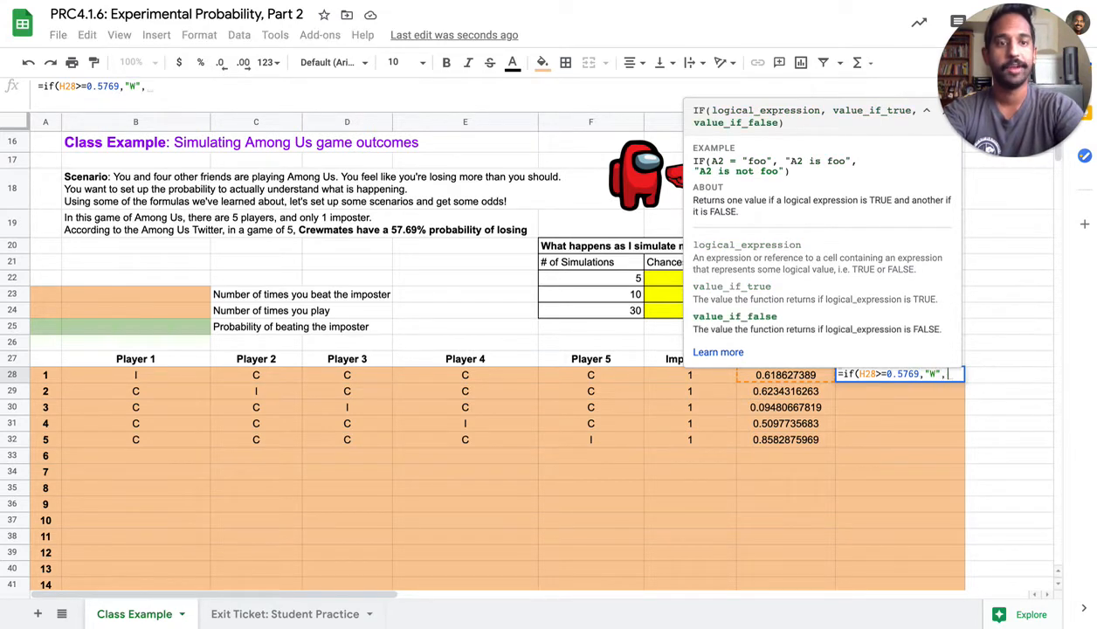
type("\"L\")")
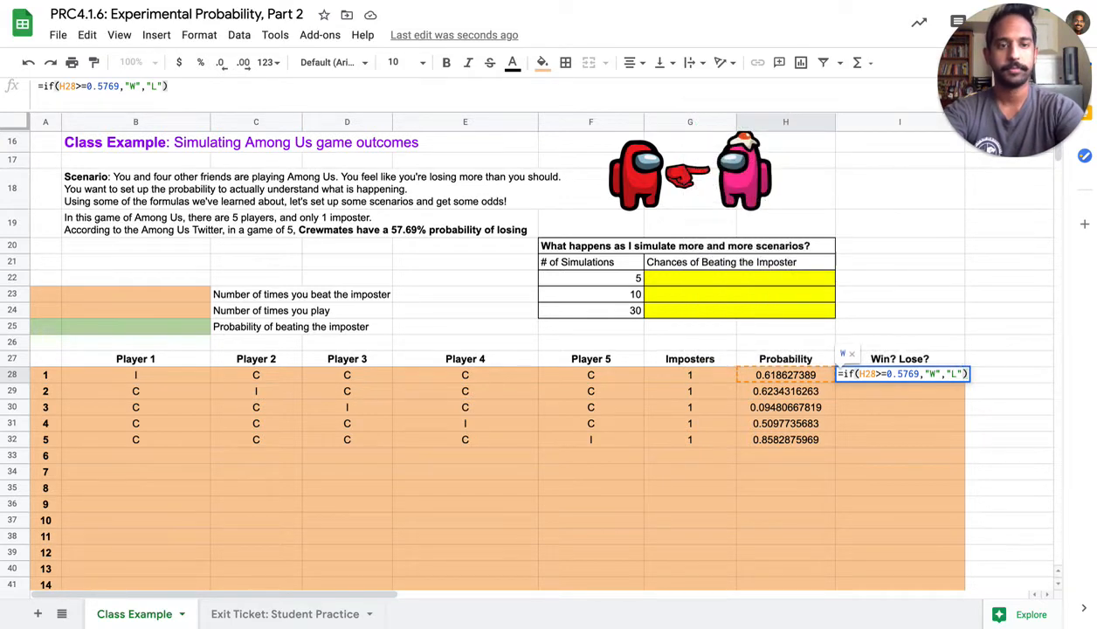
key("Return")
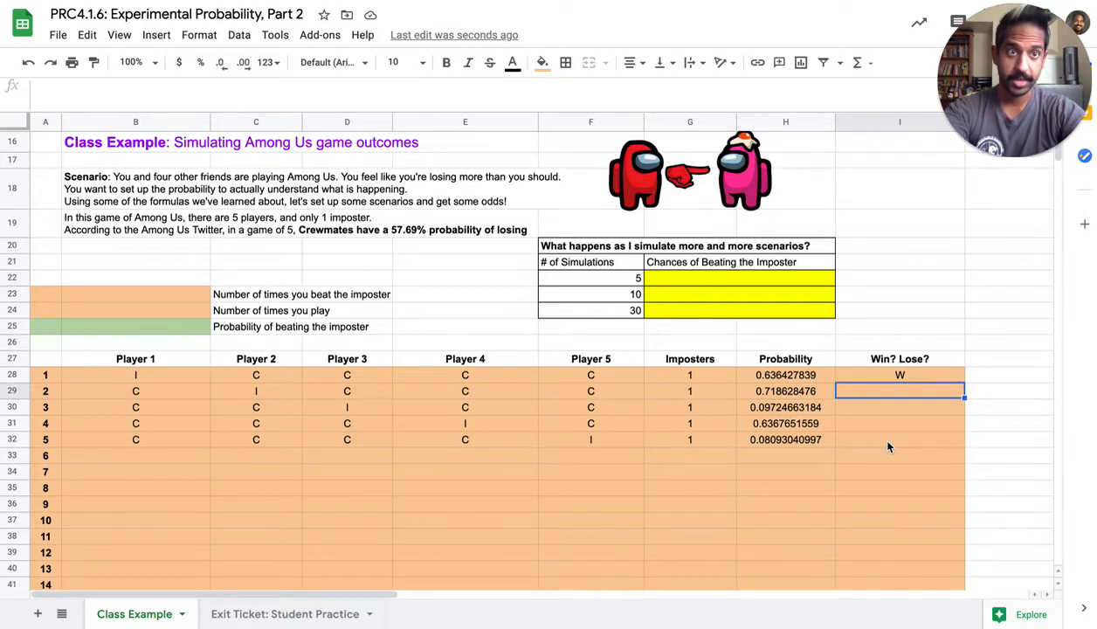
left_click(895, 370)
left_click_drag(965, 382, 966, 448)
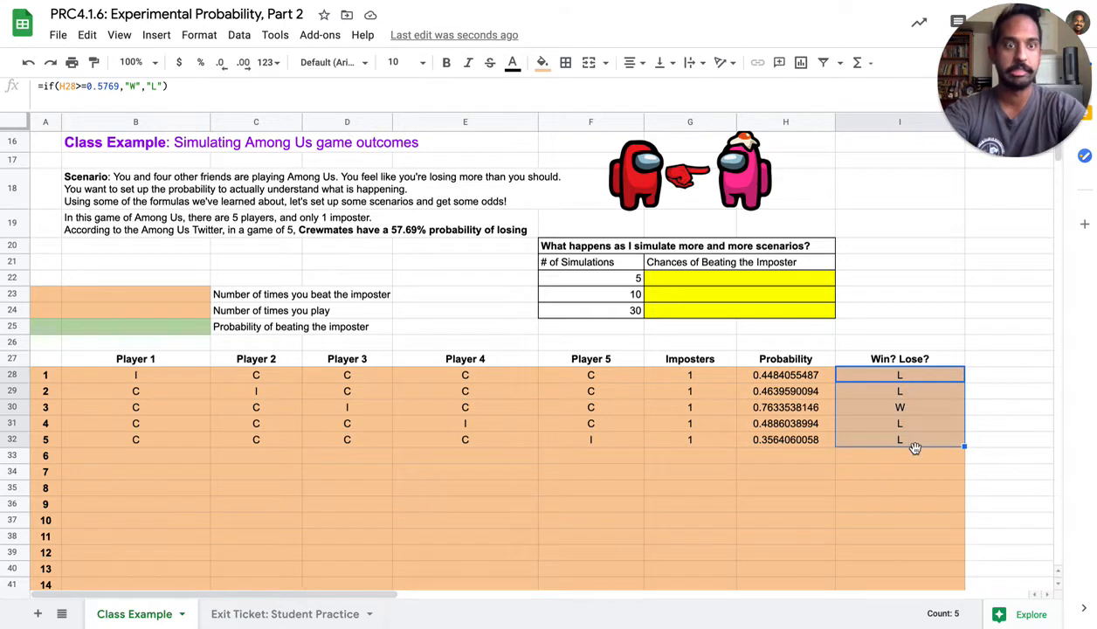
Enter =countifs(I28:I57,"W") in cell B23 to count the number of times the imposter is beaten
left_click(182, 301)
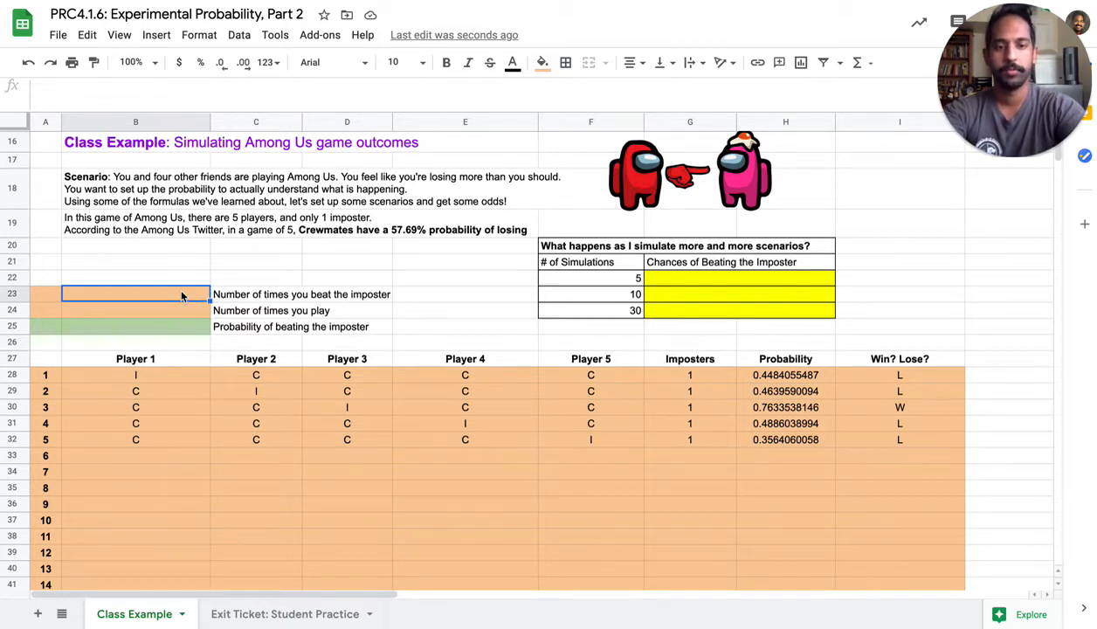
type("=")
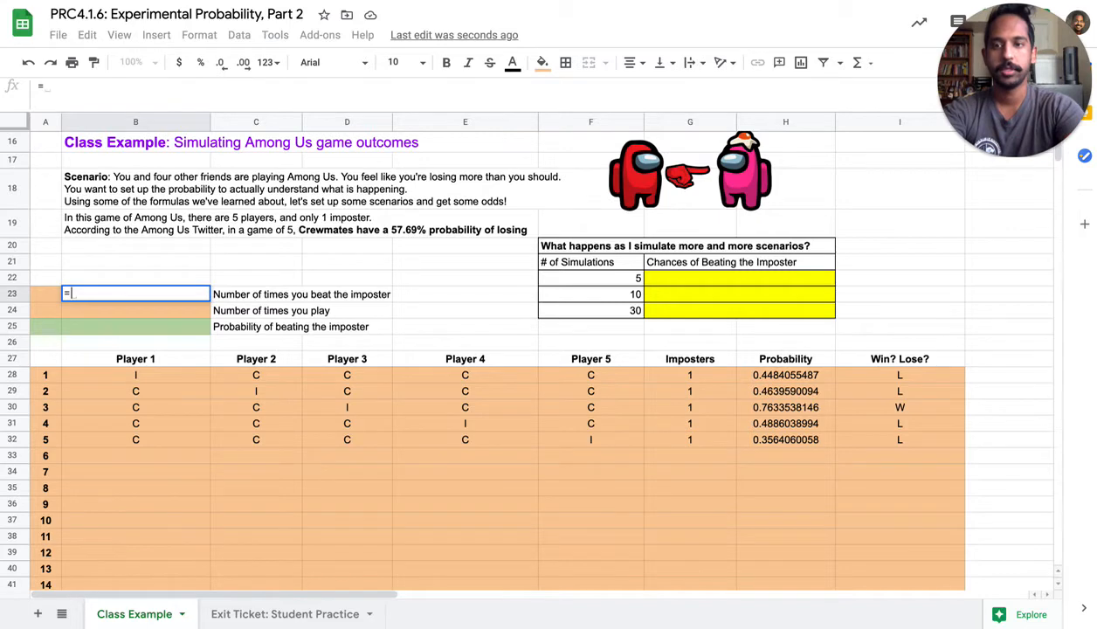
type("countifs(")
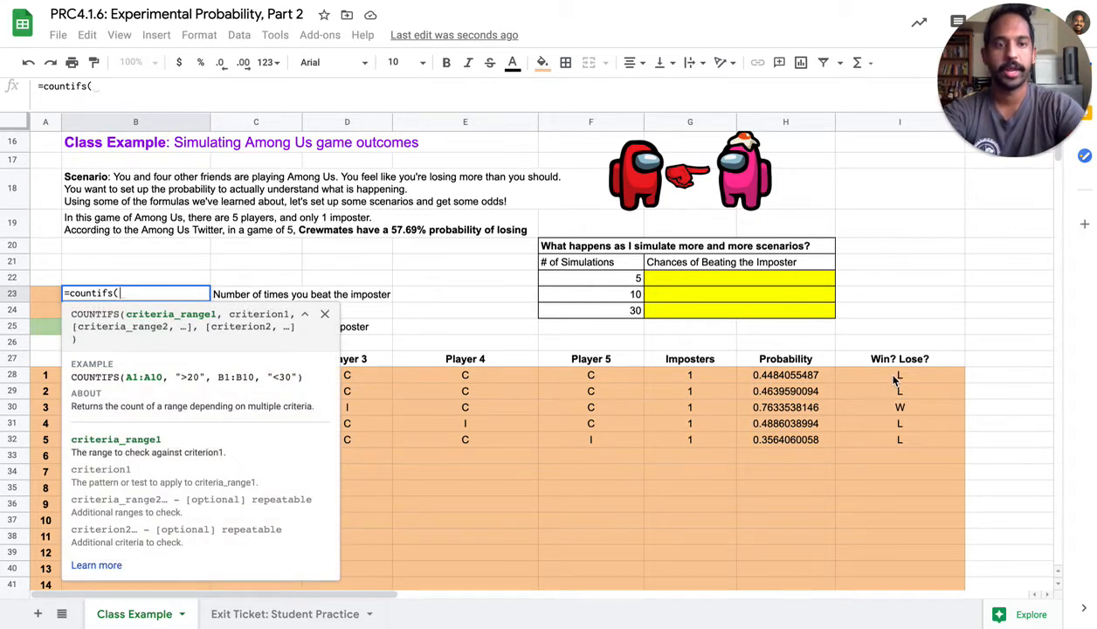
left_click_drag(895, 377, 893, 500)
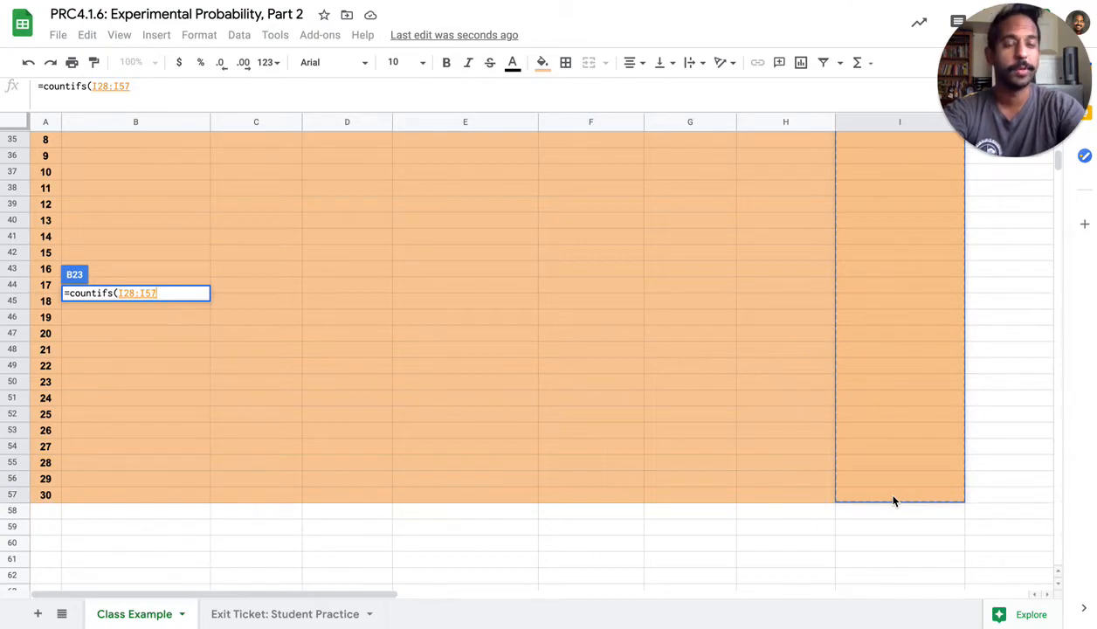
scroll(524, 472, "up", 10)
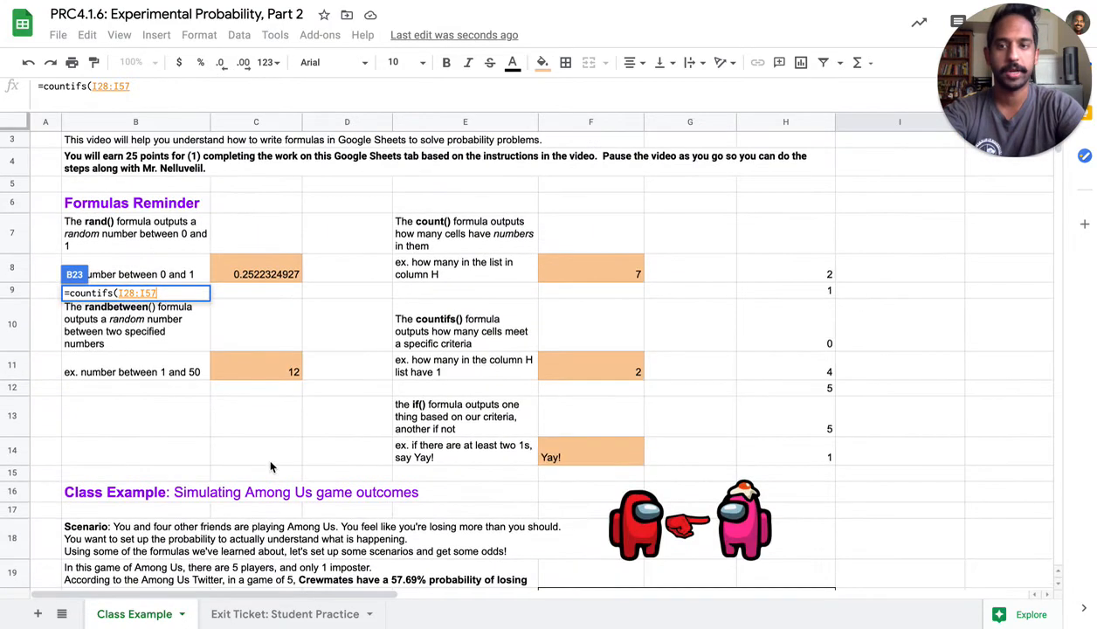
scroll(265, 453, "down", 2)
scroll(265, 469, "down", 3)
type(",")
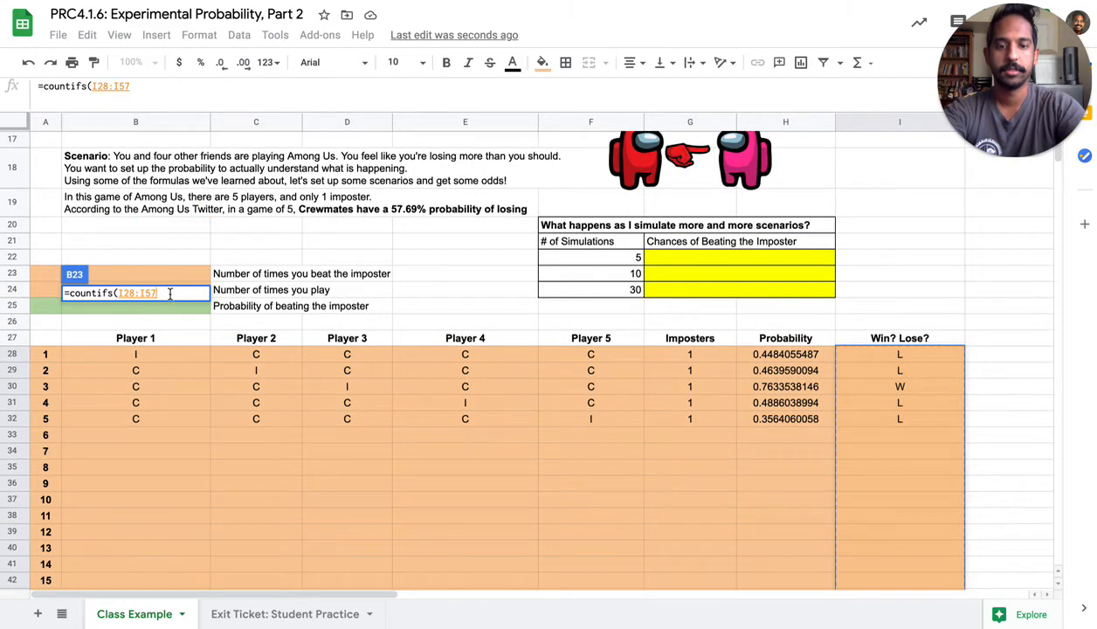
type("\"")
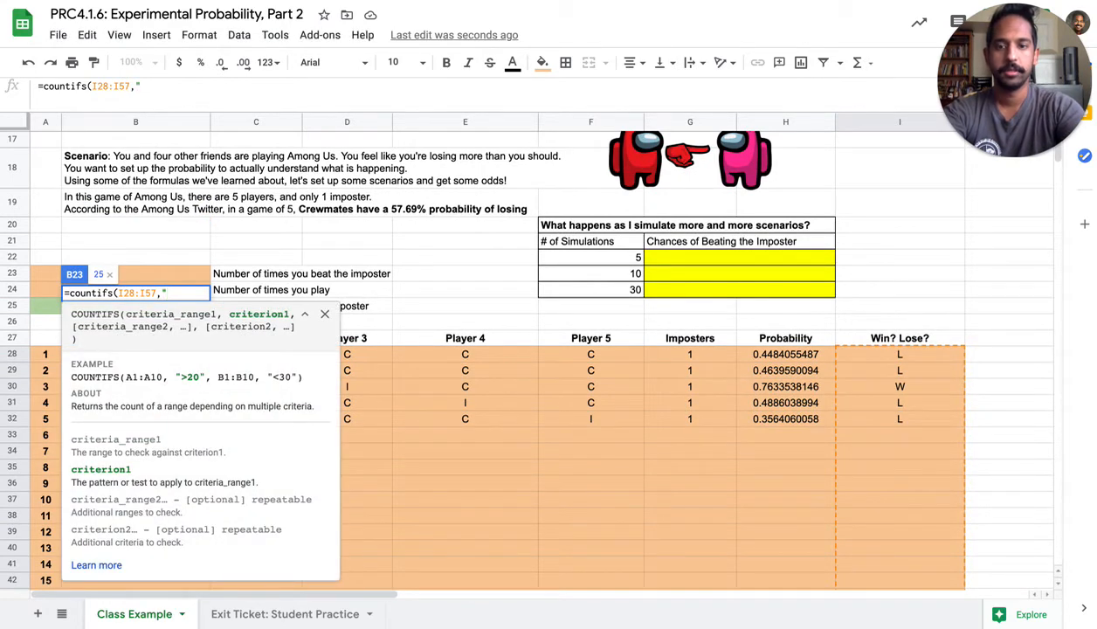
type("W\")")
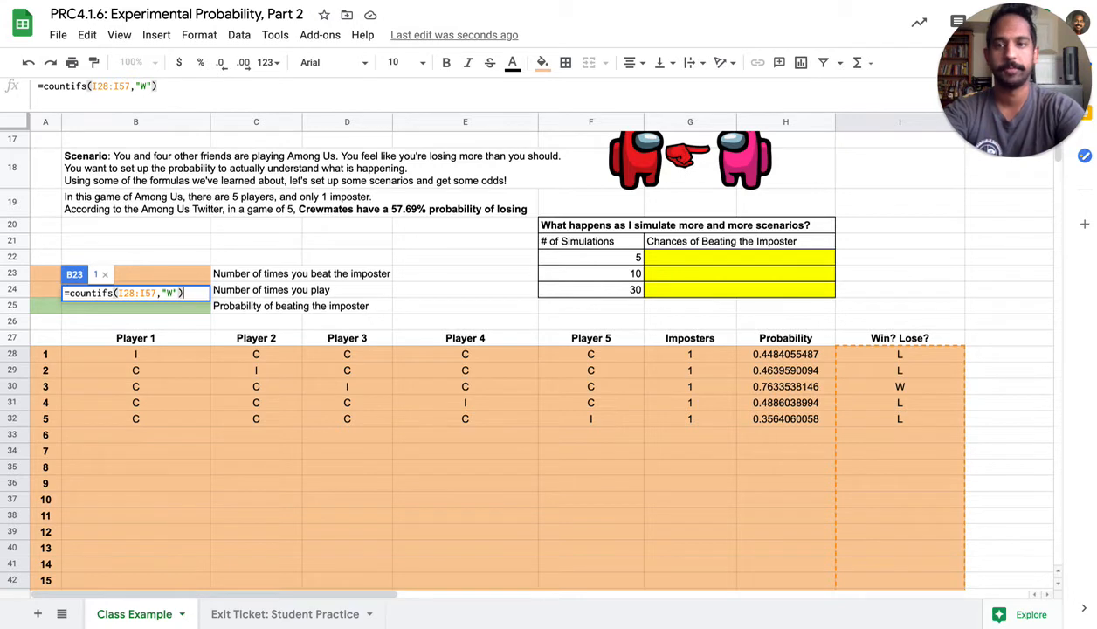
key("Return")
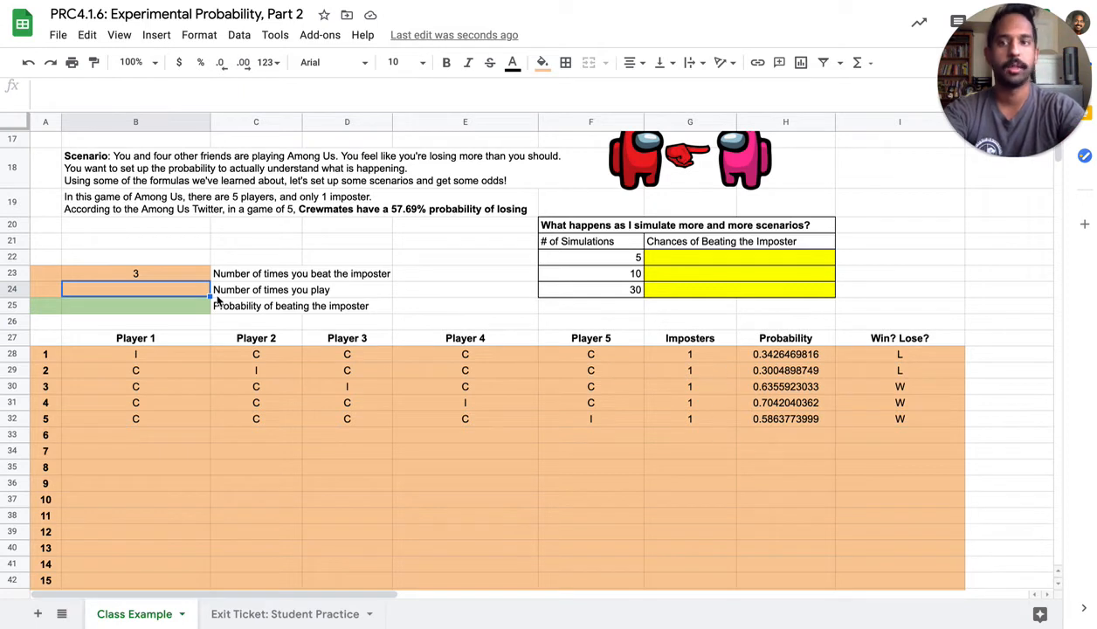
Enter =count(G28:G57) in cell B24 to count the number of games played
type("=count(")
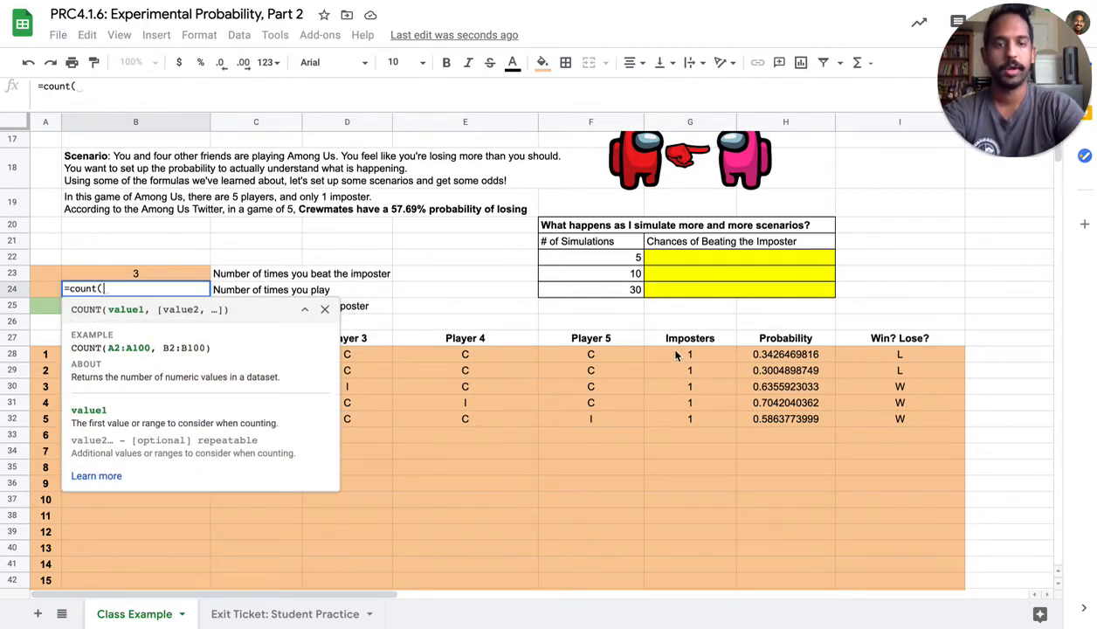
left_click_drag(666, 349, 675, 507)
type(")")
scroll(672, 396, "up", 15)
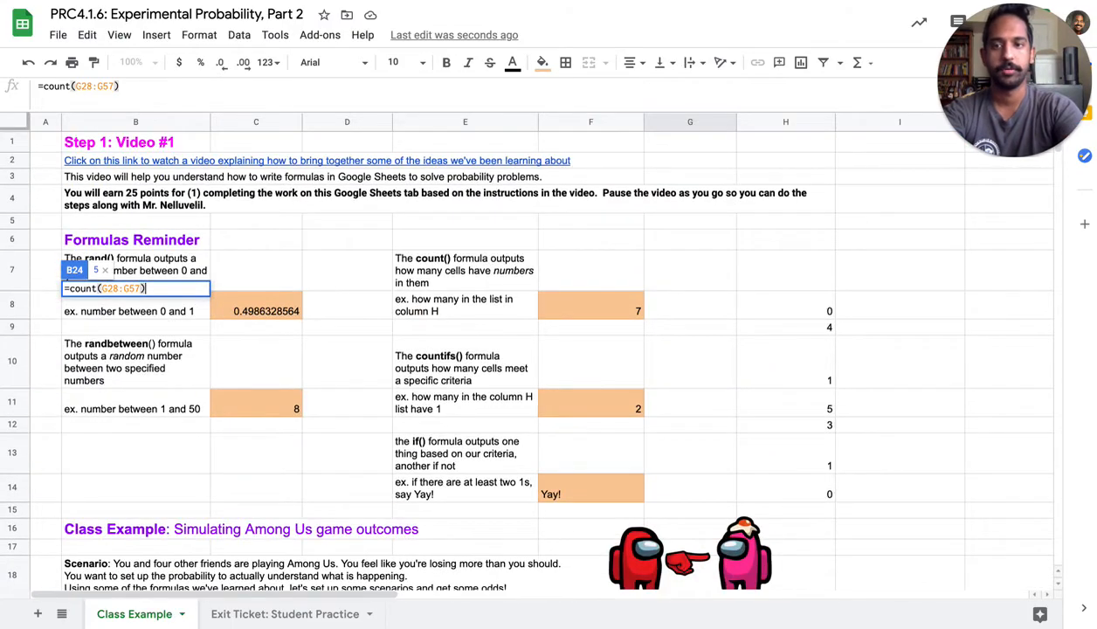
key("Return")
Enter =B23/B24 in cell B25 to calculate the probability of beating the imposter
scroll(475, 439, "down", 5)
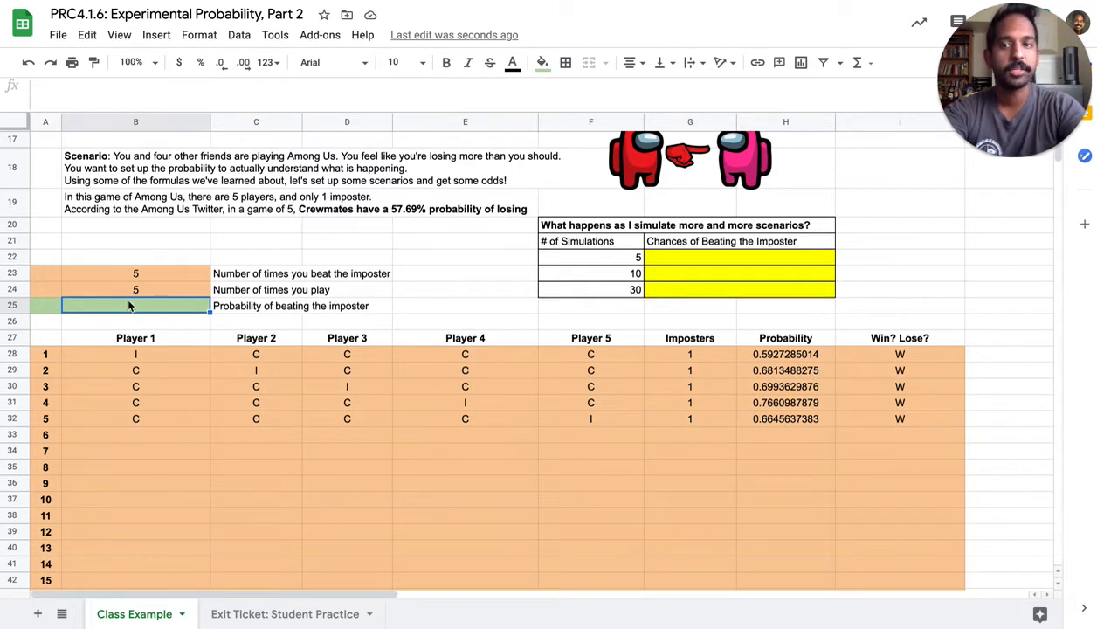
type("=")
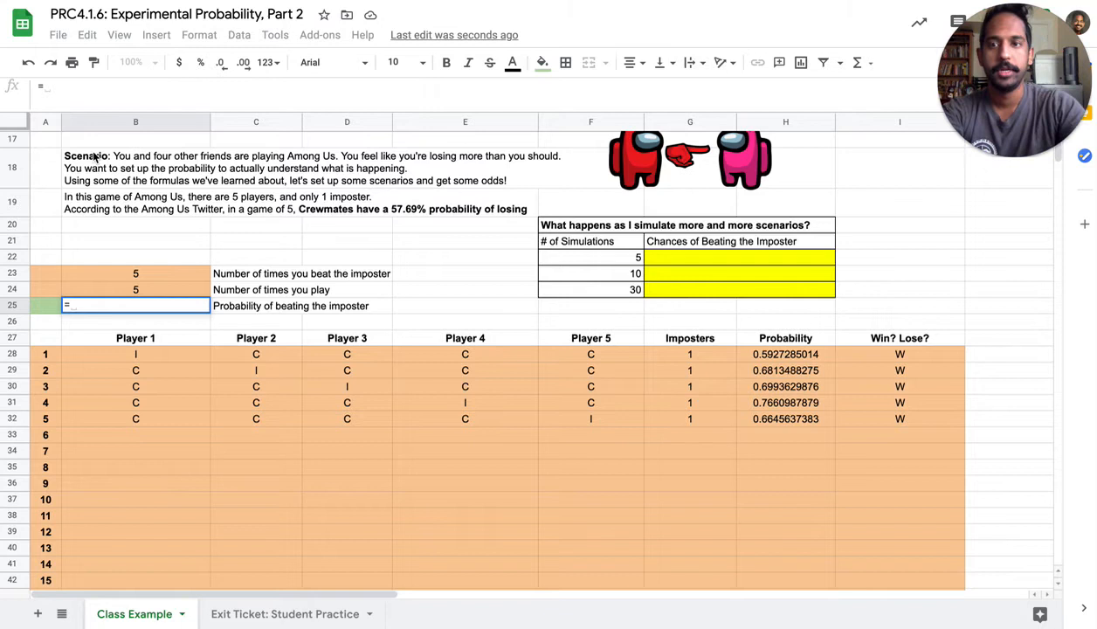
left_click(131, 276)
type("/")
left_click(143, 293)
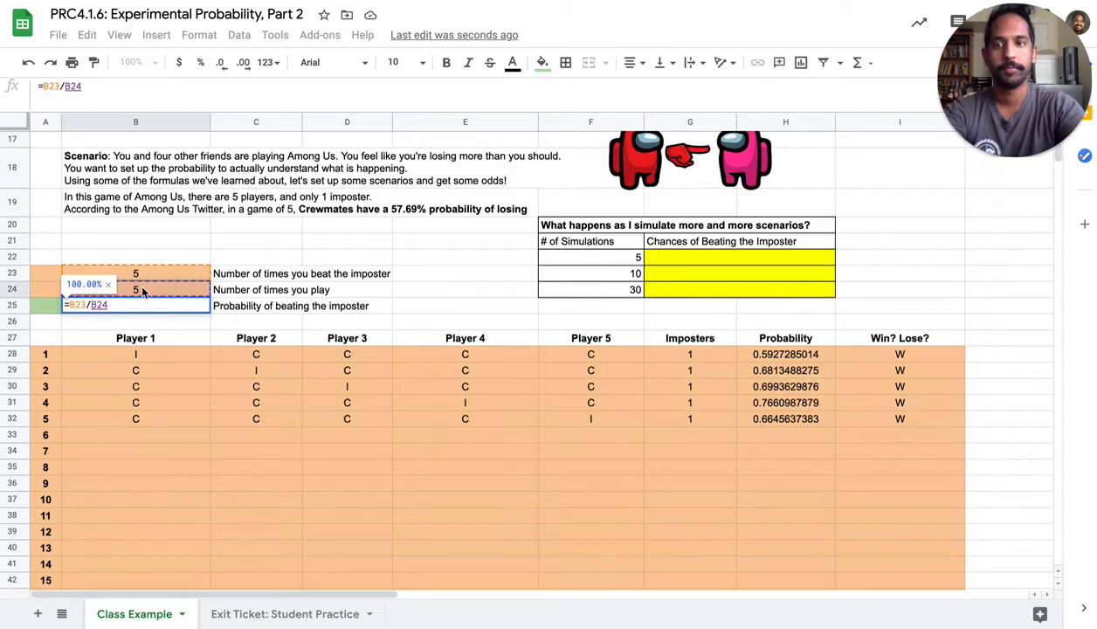
key("Return")
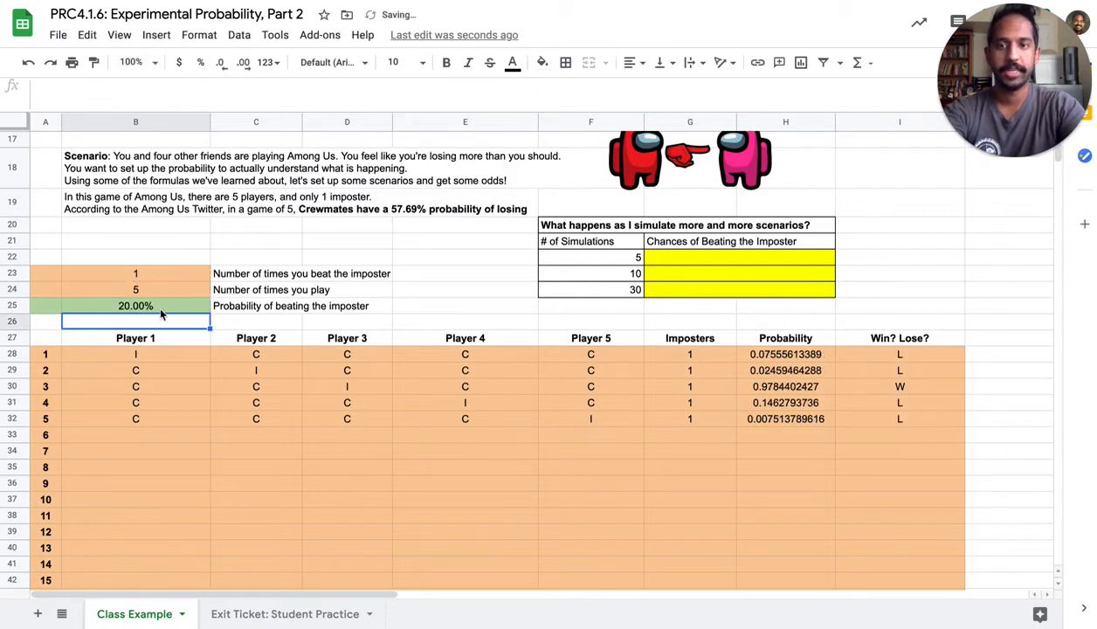
Record 0.2 as the chances of beating the imposter for 5 simulations in the results table
left_click(707, 258)
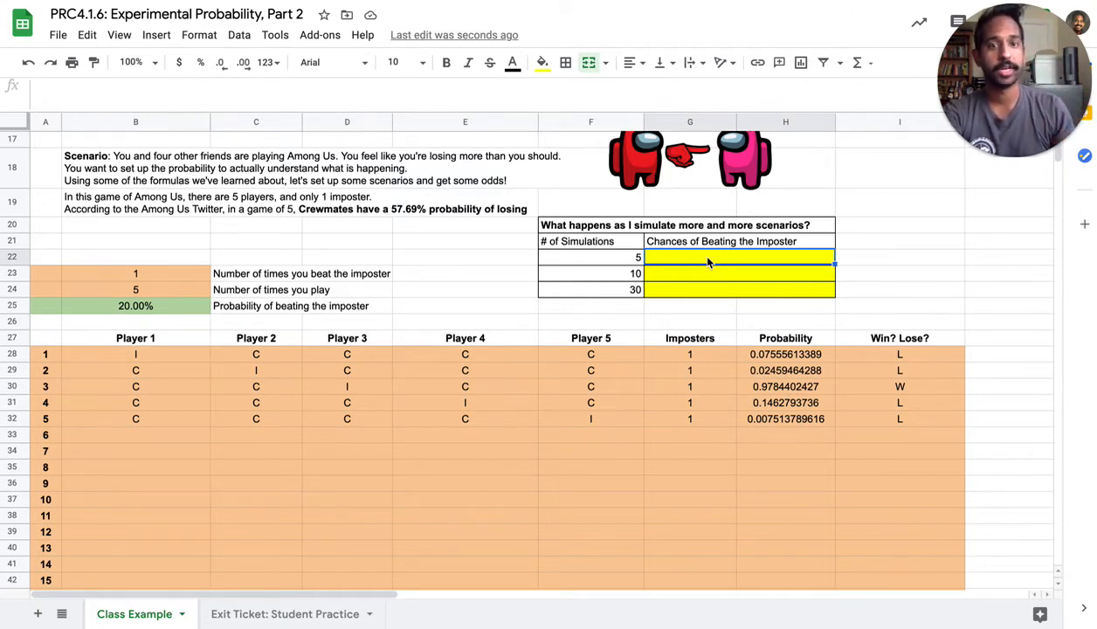
type("0.2")
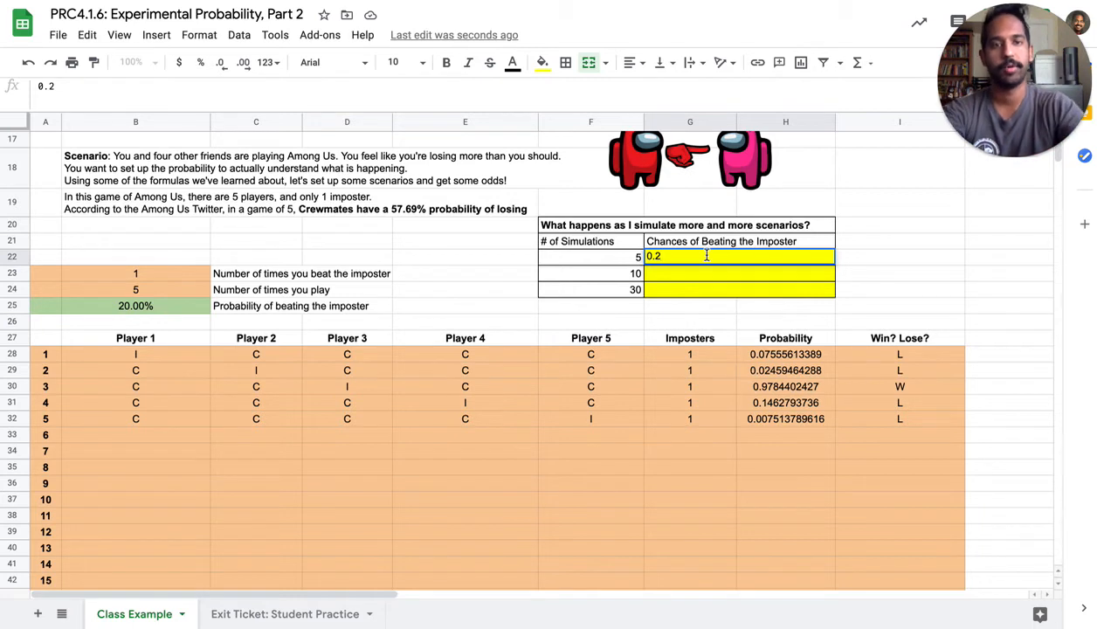
key("Return")
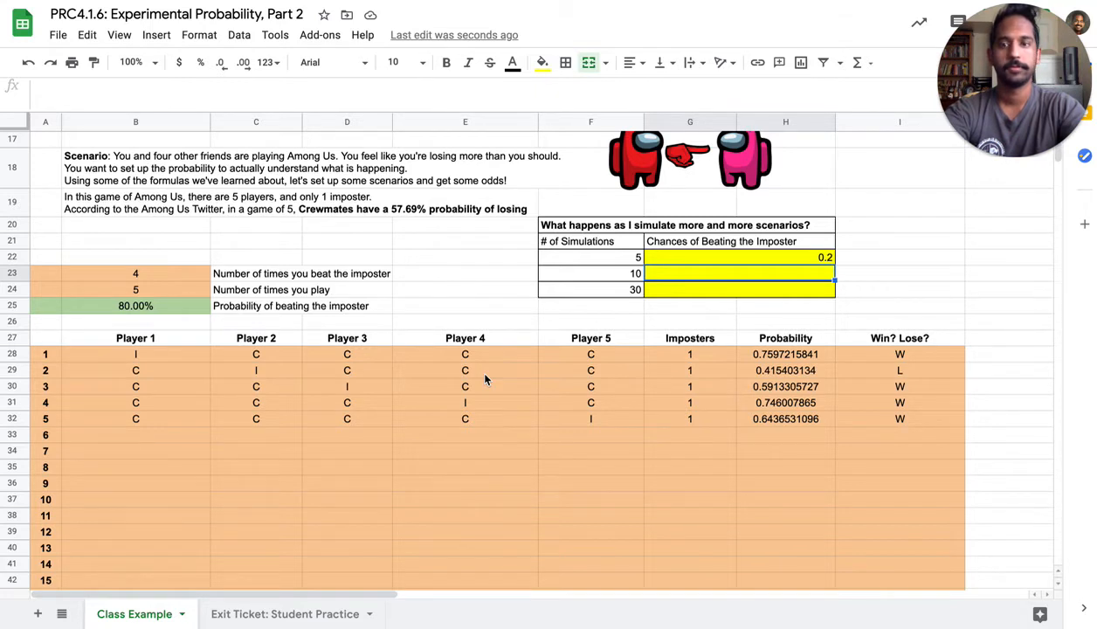
Extend the player roles in B28:F32 and the imposter count formula in G28 down to row 37 for 10 games
left_click_drag(168, 347, 600, 426)
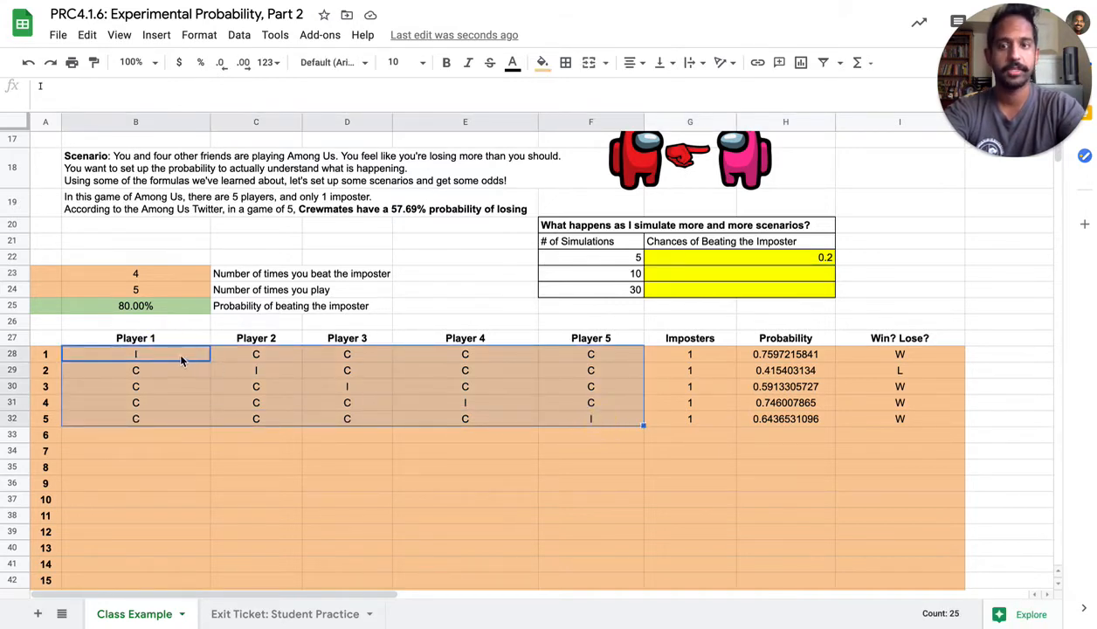
left_click_drag(644, 426, 642, 503)
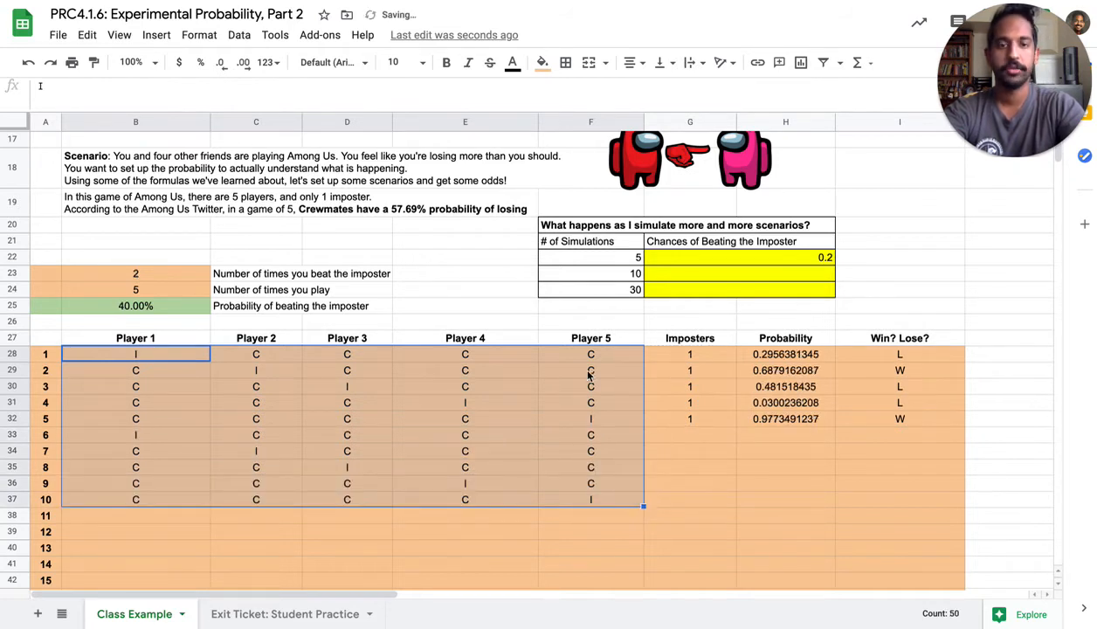
left_click(682, 353)
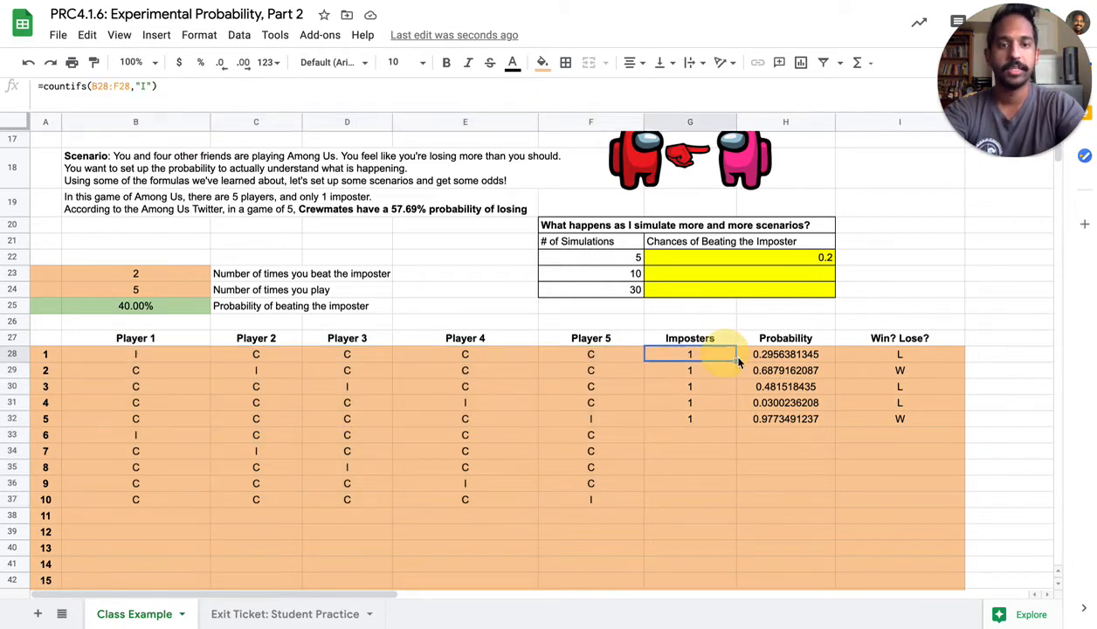
left_click_drag(734, 360, 717, 498)
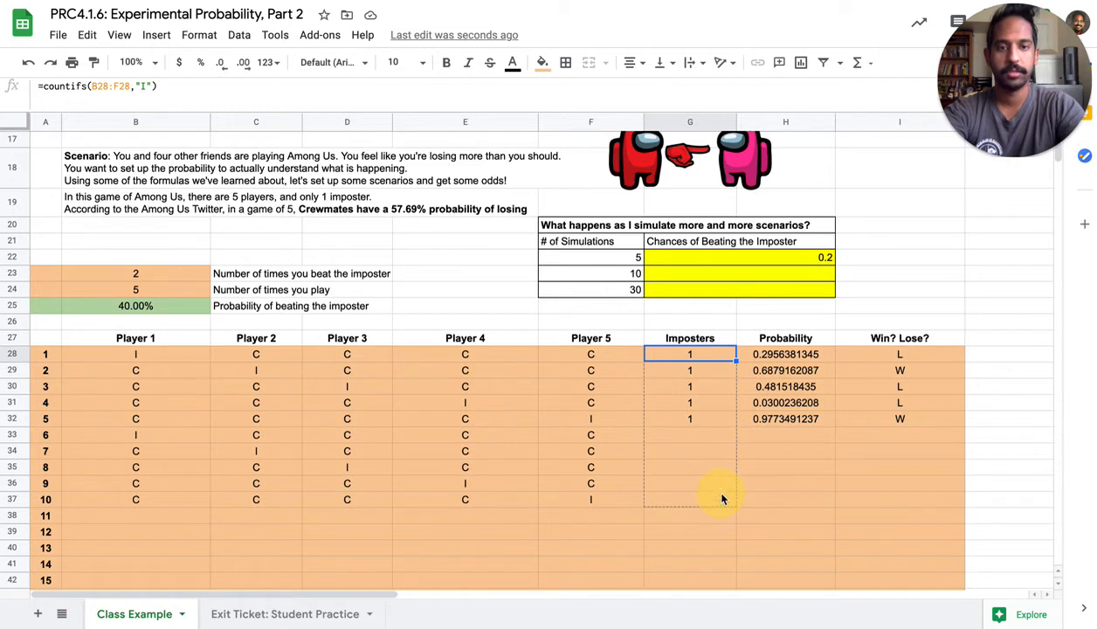
Copy the rand() formula in H28 and the win/lose formula in I28 down to row 37
left_click(829, 356)
left_click_drag(834, 360, 815, 506)
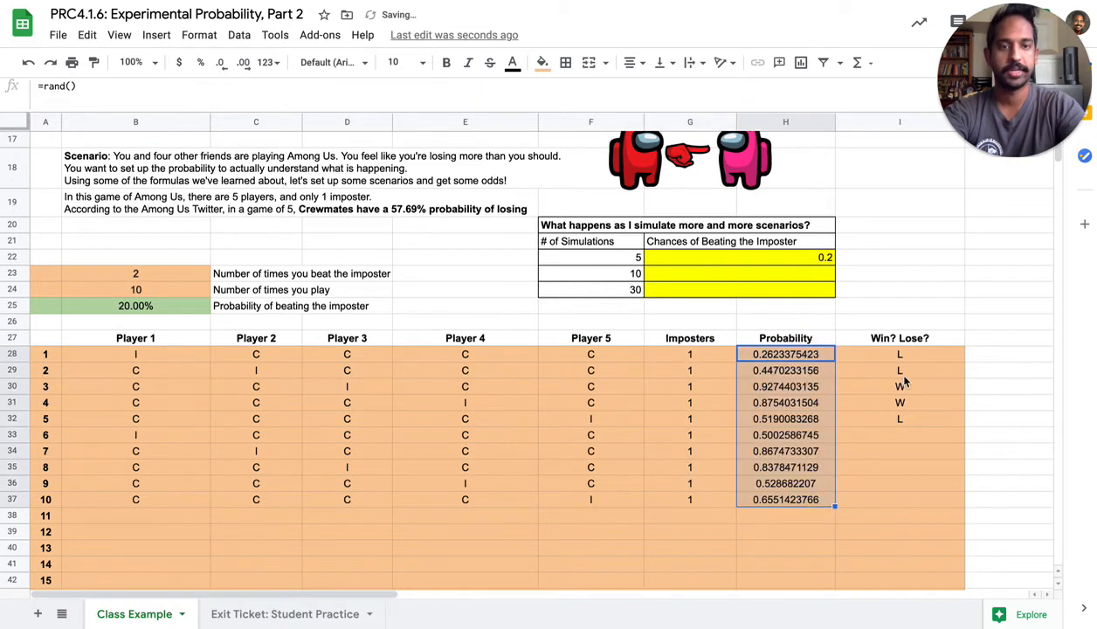
left_click(947, 356)
left_click_drag(964, 362, 956, 509)
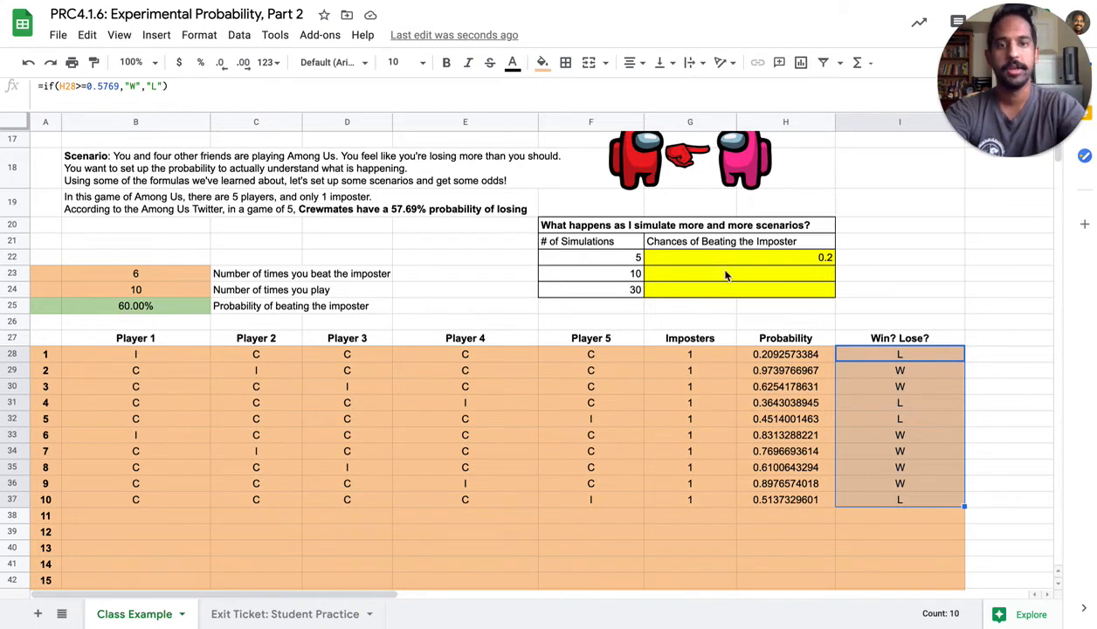
Record 0.6 as the chances of beating the imposter for 10 simulations in the results table
left_click(698, 271)
type("0.6")
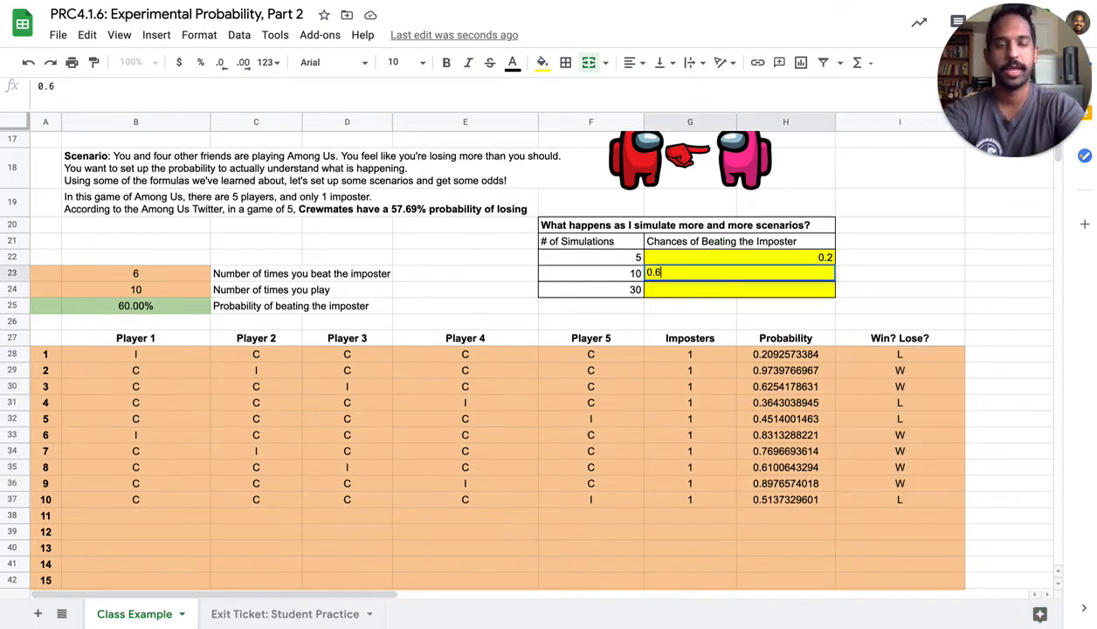
key("Return")
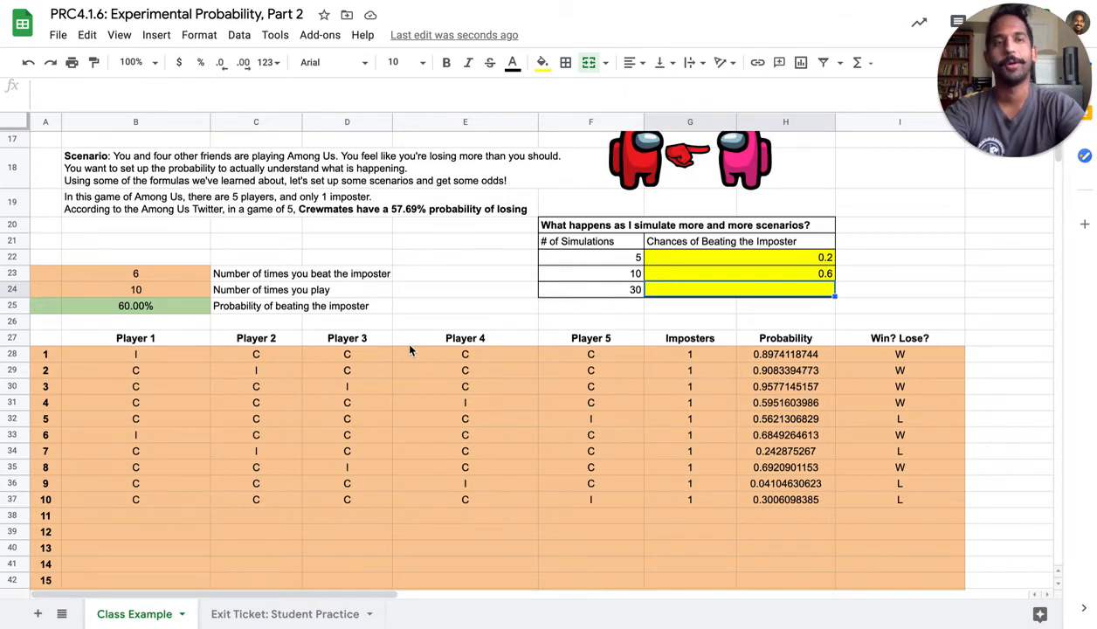
Extend the player roles in columns B to F and the imposter count formula in G28 down to row 57 for 30 games
scroll(150, 418, "down", 2)
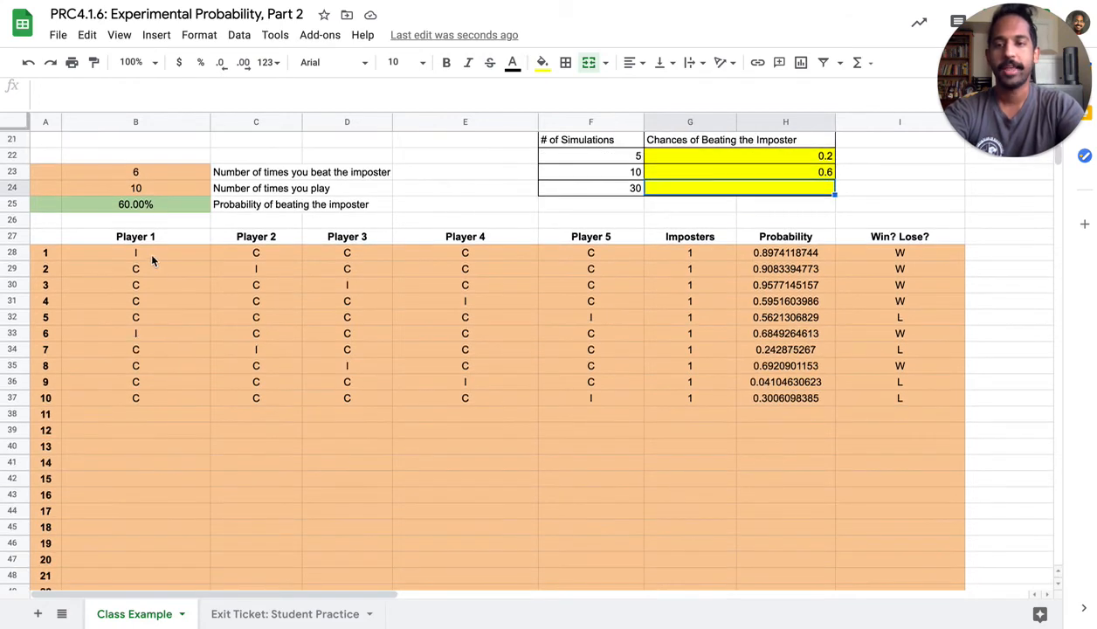
left_click_drag(150, 249, 633, 550)
scroll(615, 358, "up", 2)
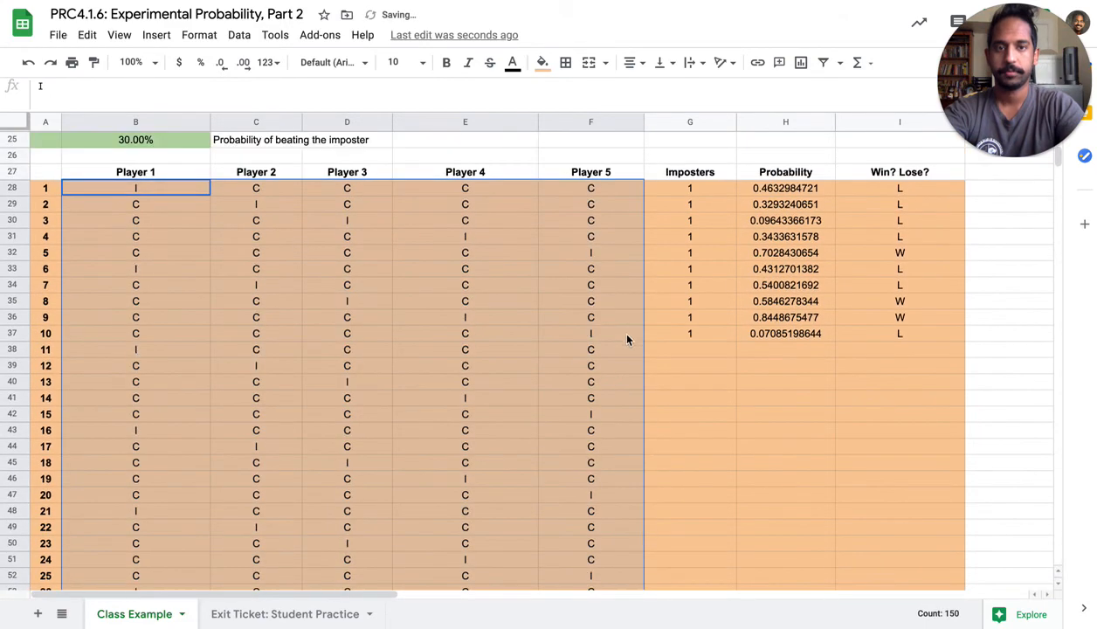
left_click(714, 190)
left_click_drag(724, 435, 724, 521)
Copy the rand() formula in H28 and the win/lose formula in I28 down to row 57
scroll(766, 374, "up", 5)
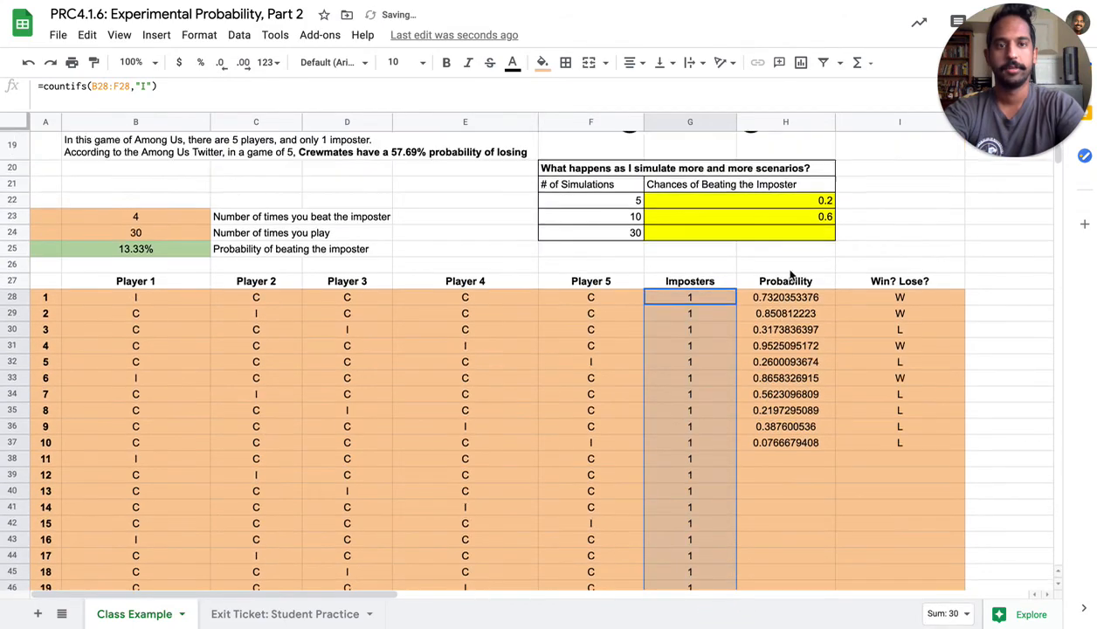
scroll(791, 275, "up", 1)
left_click(790, 338)
left_click_drag(835, 344, 782, 452)
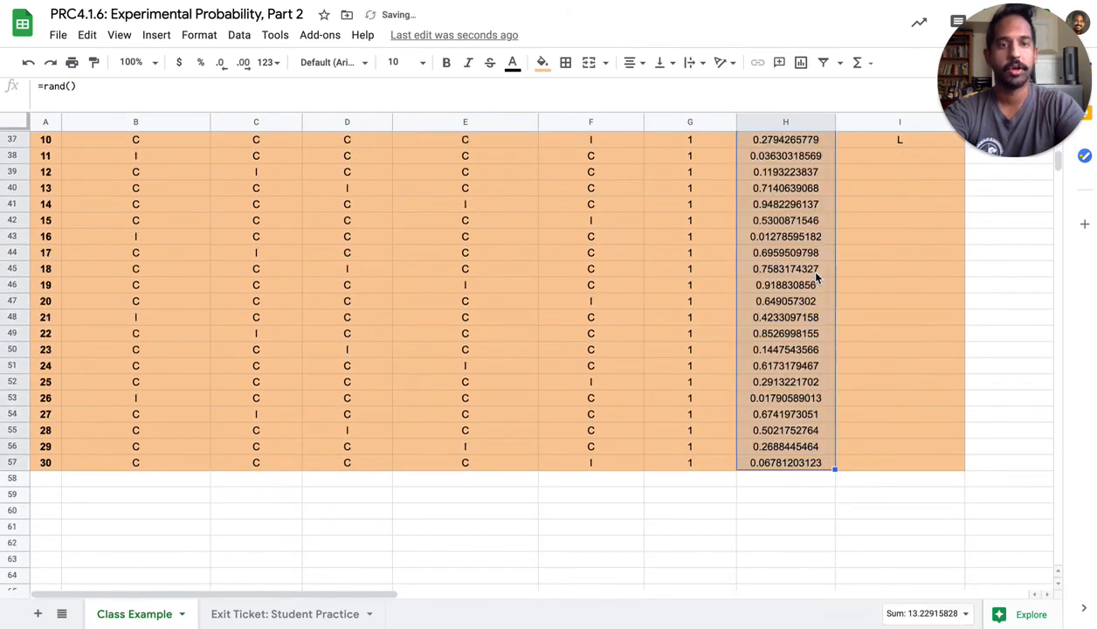
scroll(816, 277, "up", 3)
scroll(926, 158, "up", 3)
left_click(921, 189)
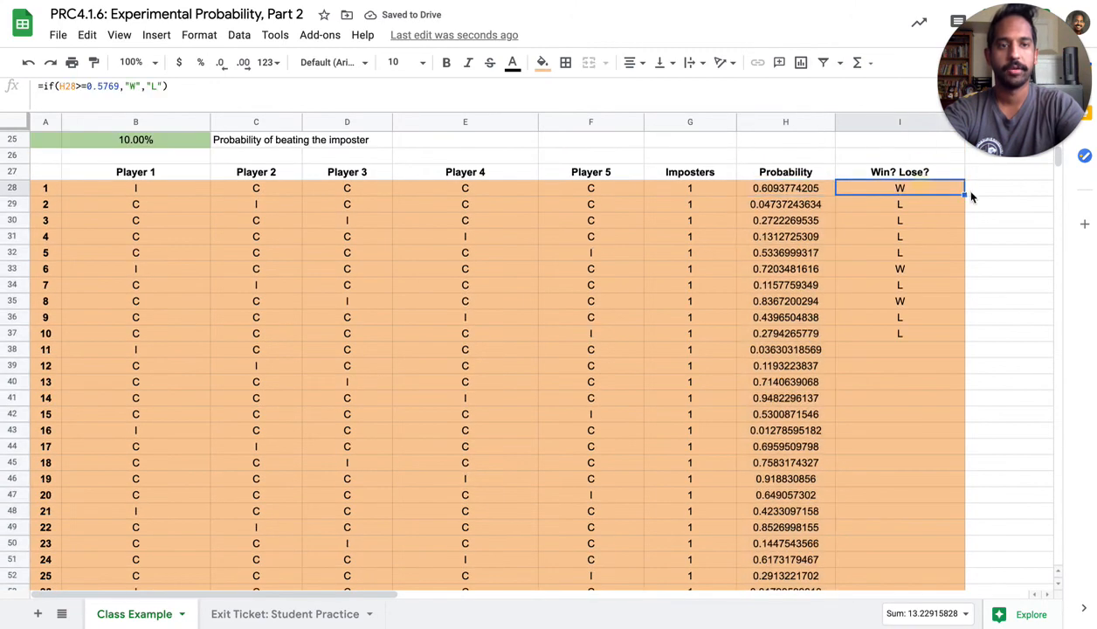
left_click_drag(964, 195, 934, 468)
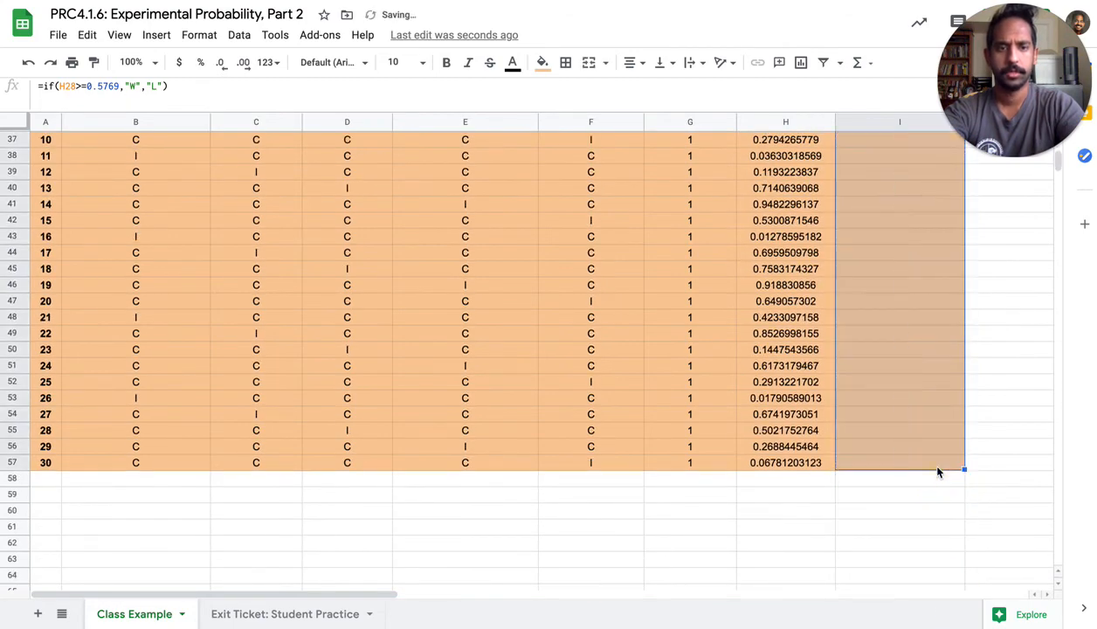
Record 0.4 as the chances of beating the imposter for 30 simulations in the results table
scroll(895, 416, "up", 7)
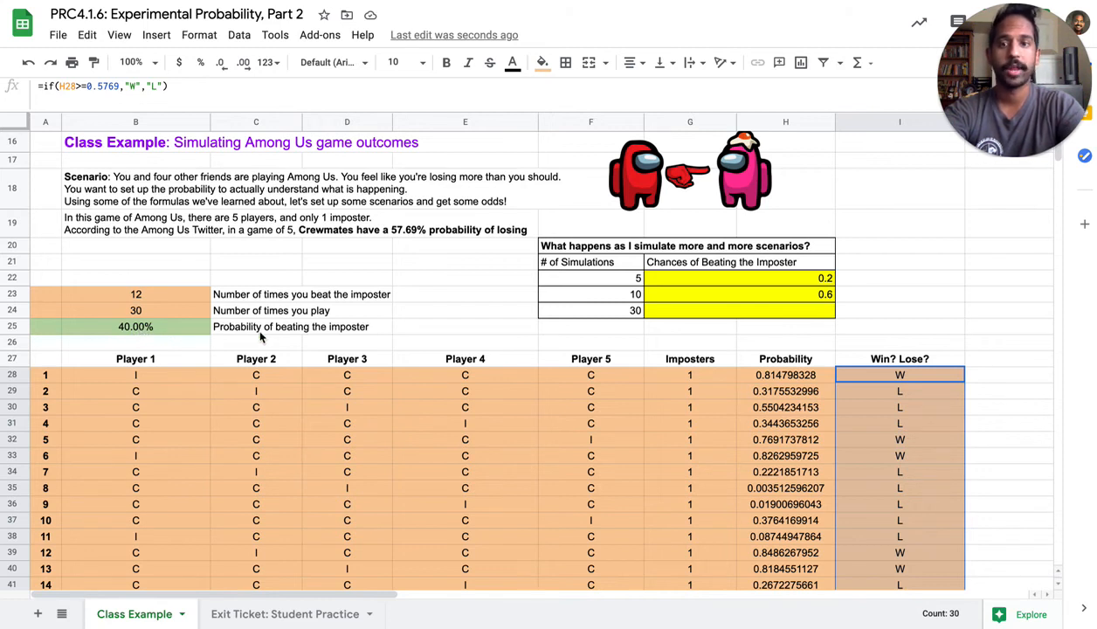
left_click(799, 308)
type("0.4")
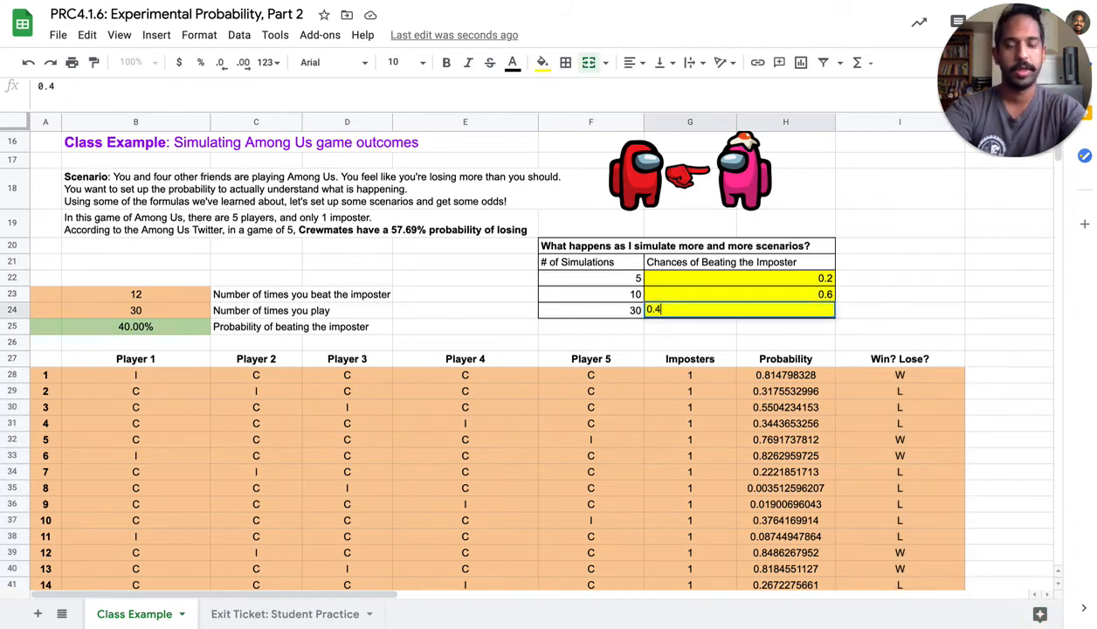
key("Return")
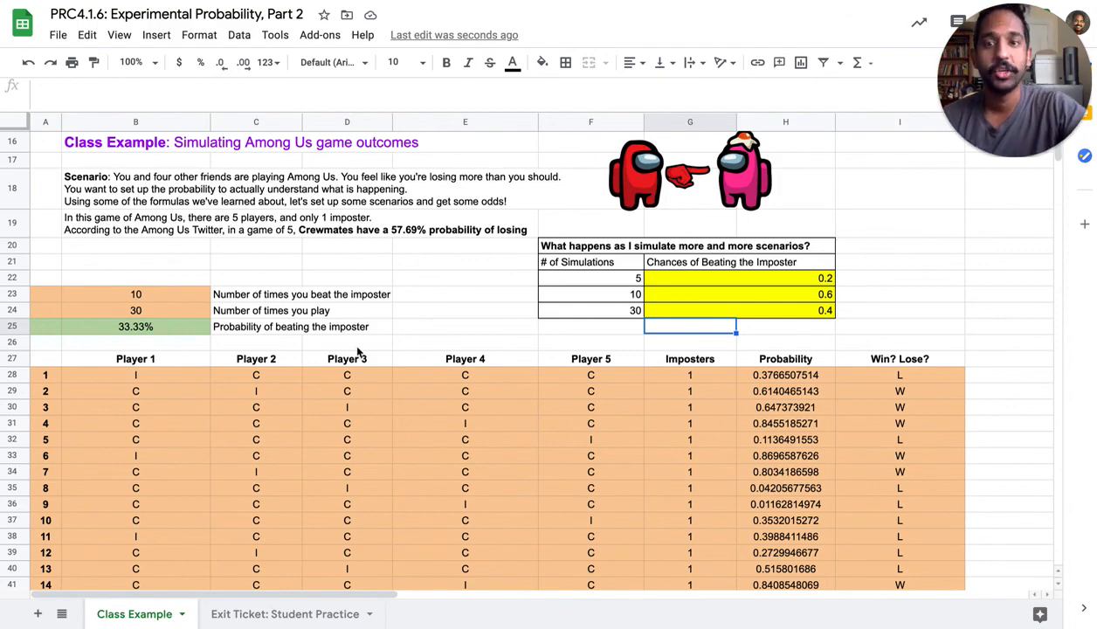
Open the Exit Ticket: Student Practice sheet and review the statement in B4 about the crewmates' chance of losing
scroll(357, 349, "down", 5)
scroll(357, 351, "up", 10)
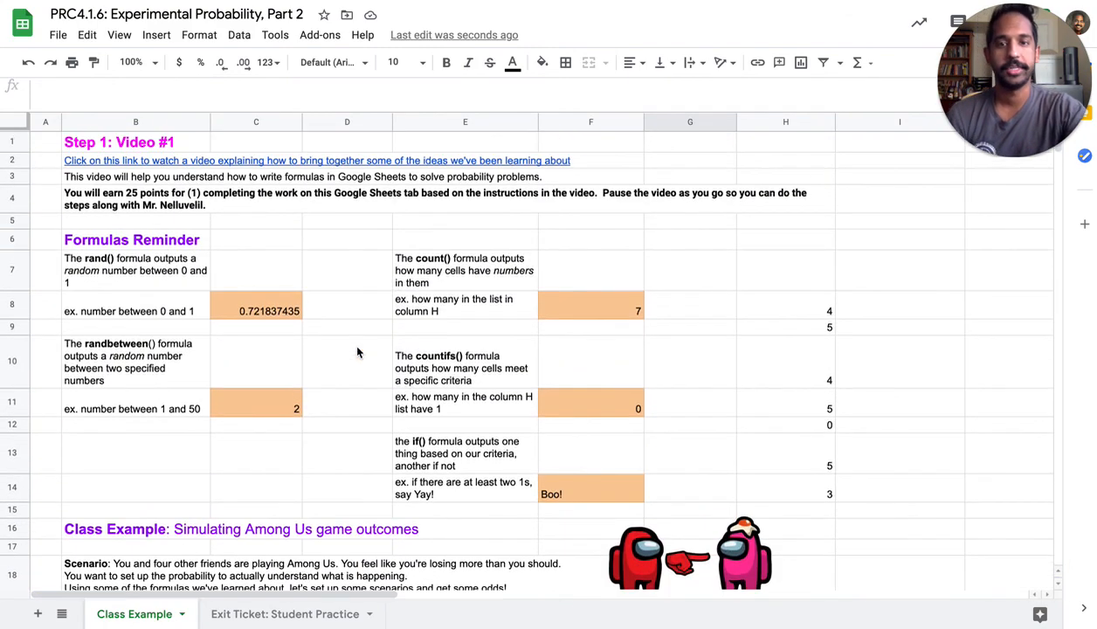
left_click(300, 616)
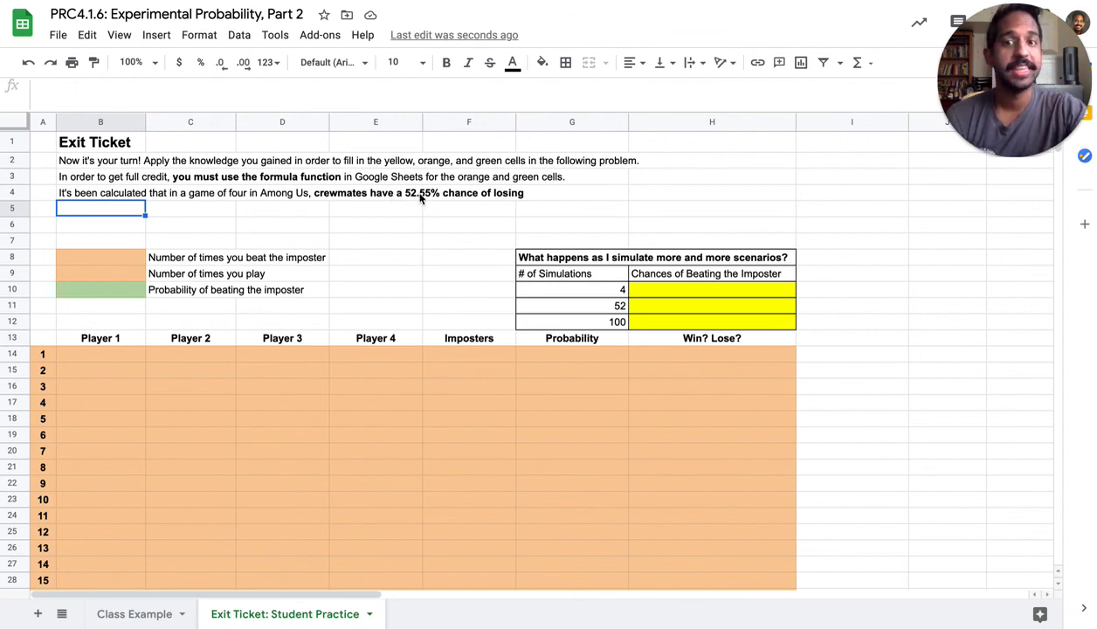
left_click(100, 193)
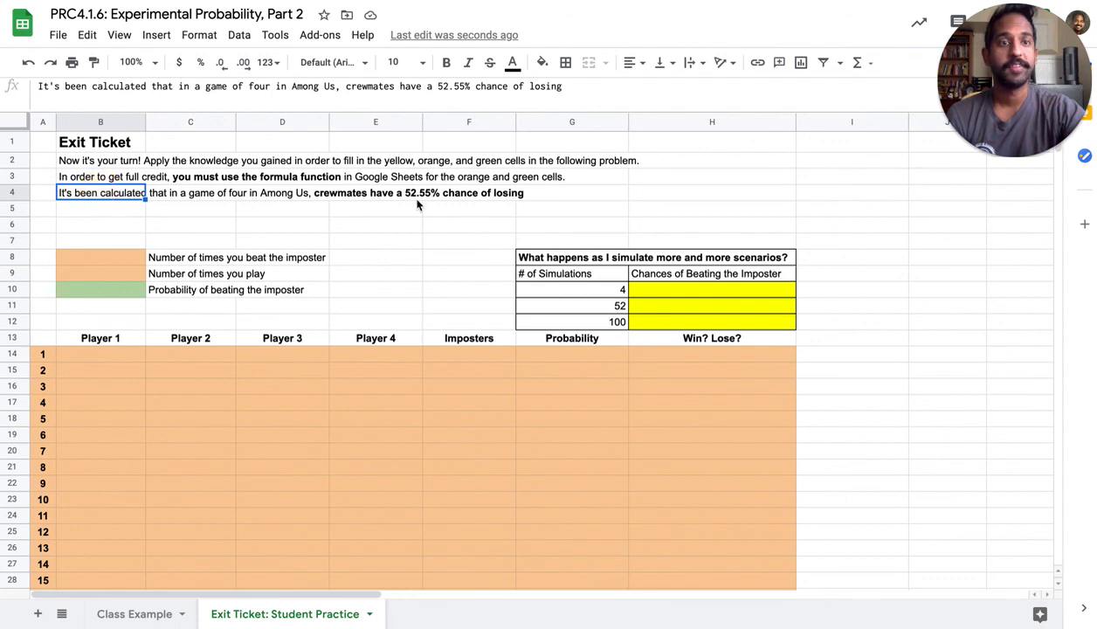